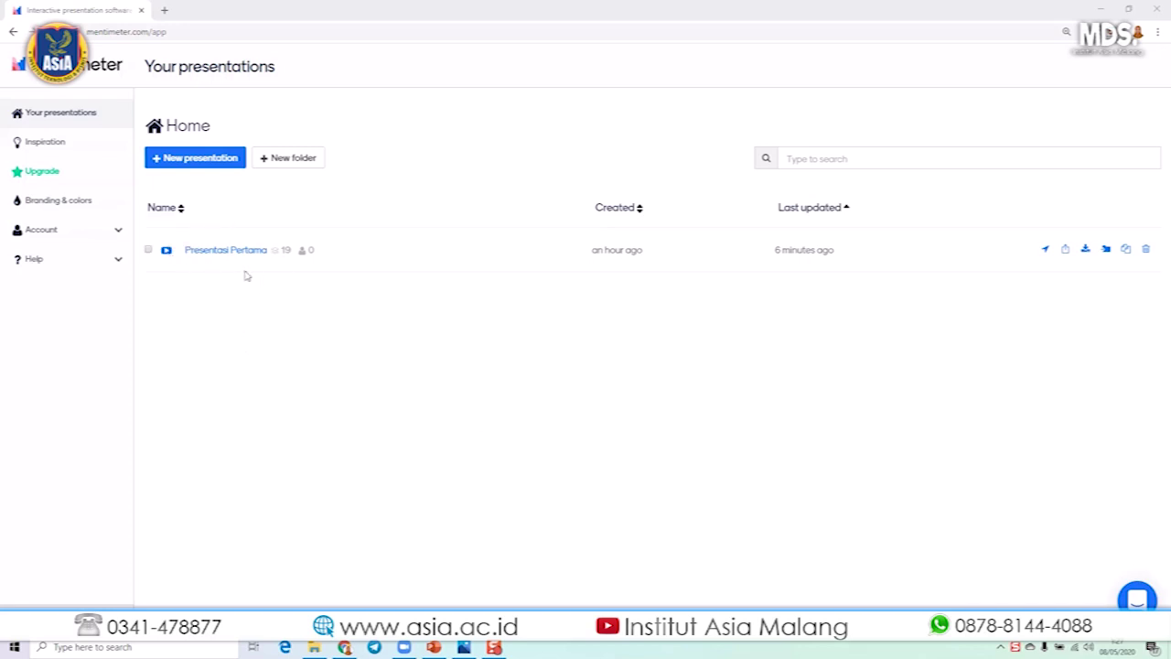
Step: Create a new folder named "Training Mentimeter 8 Mei 2020"
{"action": "left_click", "coordinate": [302, 160]}
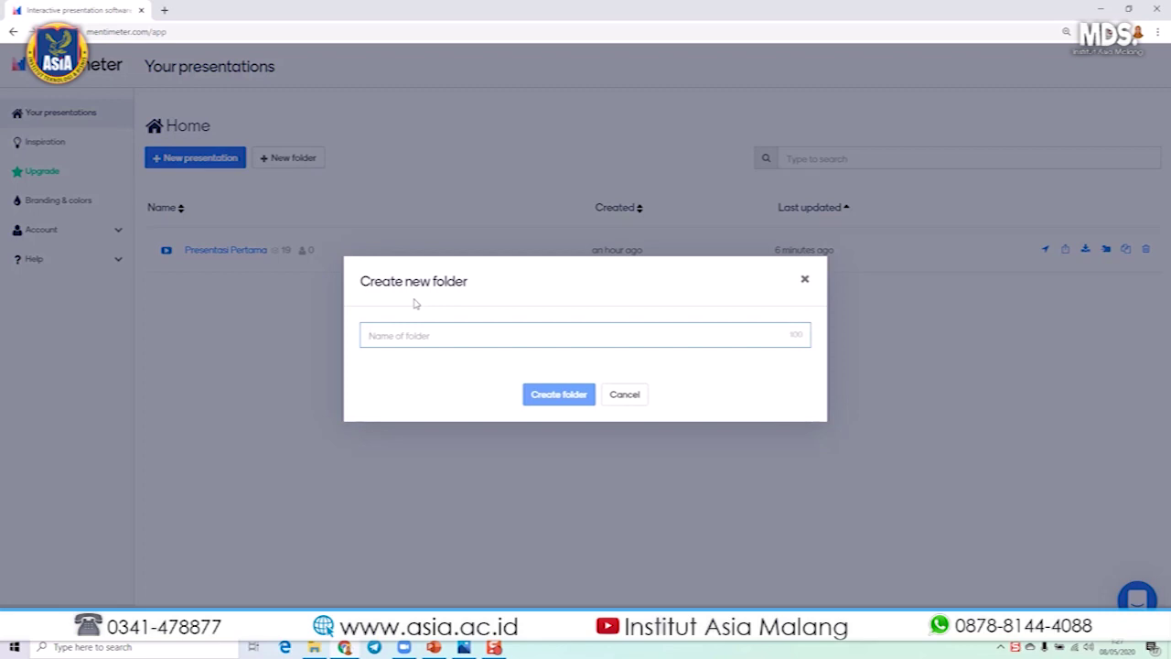
{"action": "type", "text": "Training"}
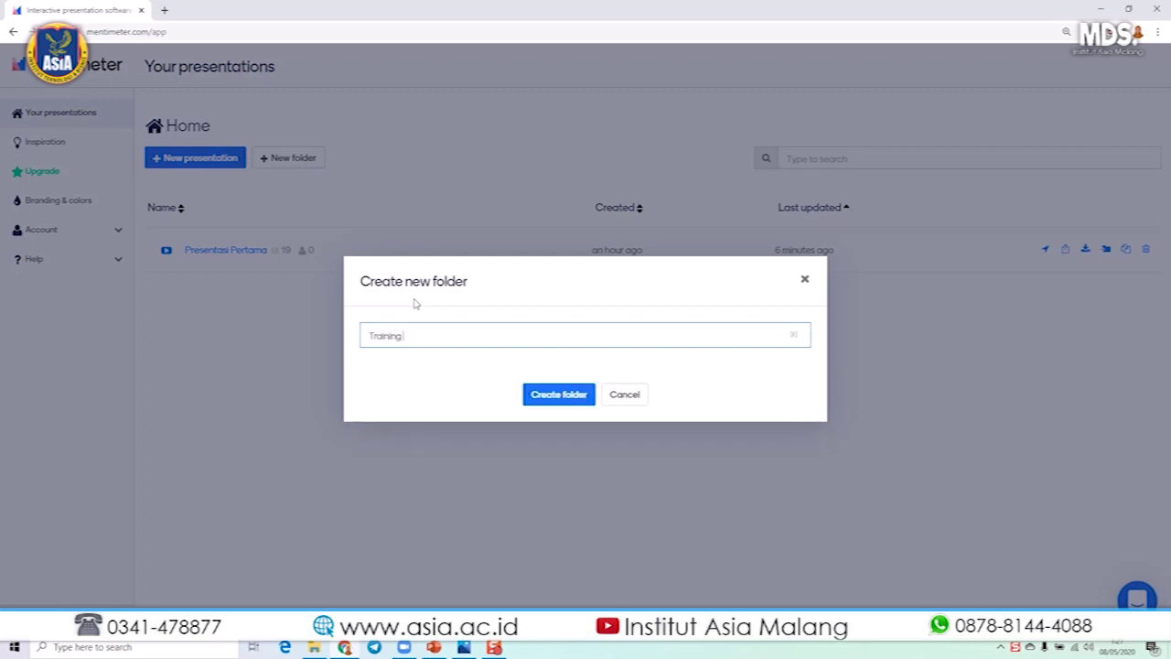
{"action": "type", "text": " Mentimeter 8 Mei 2020"}
{"action": "left_click", "coordinate": [538, 398]}
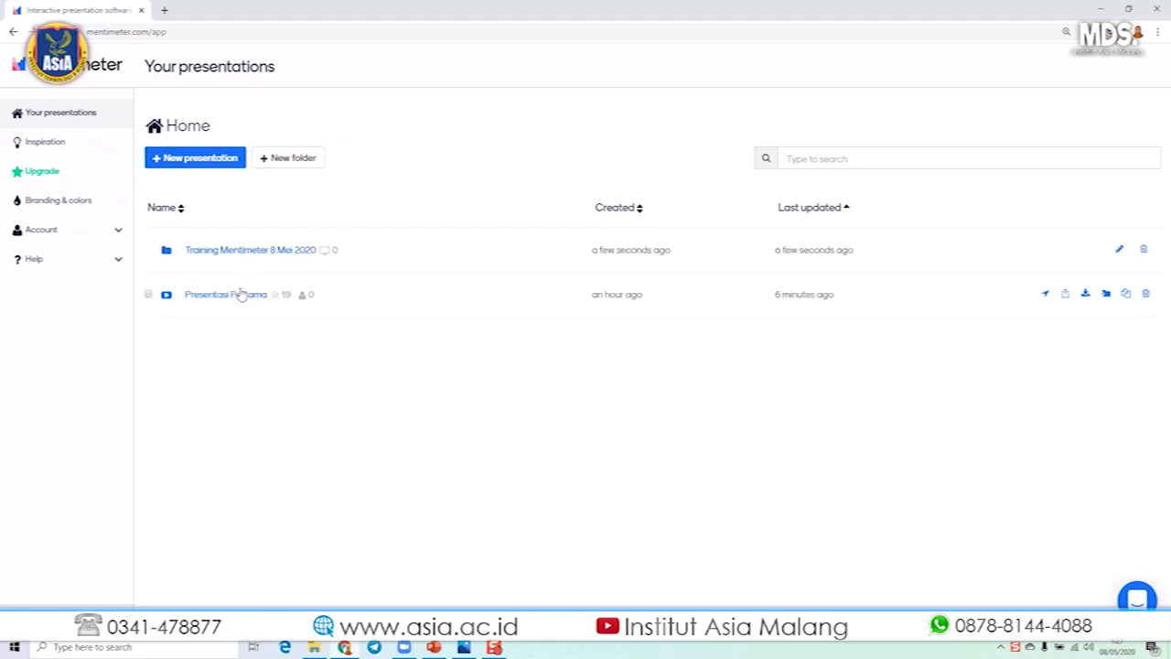
Step: Move the Presentasi Pertama presentation into the Training Mentimeter 8 Mei 2020 folder
{"action": "left_click", "coordinate": [148, 294]}
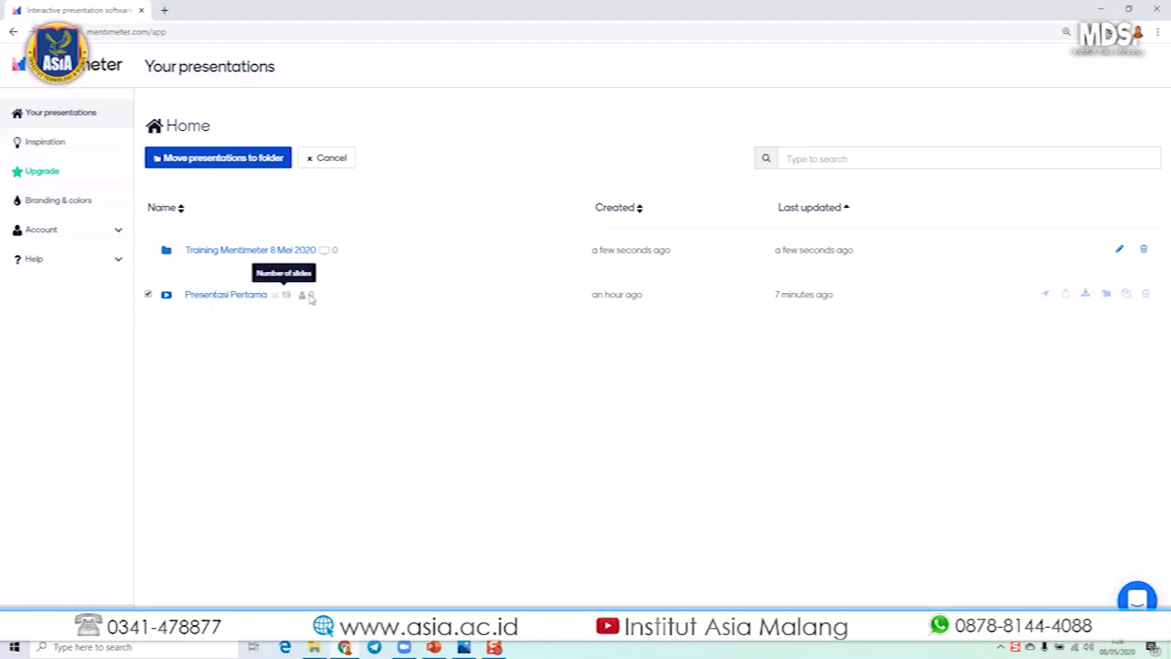
{"action": "left_click", "coordinate": [234, 158]}
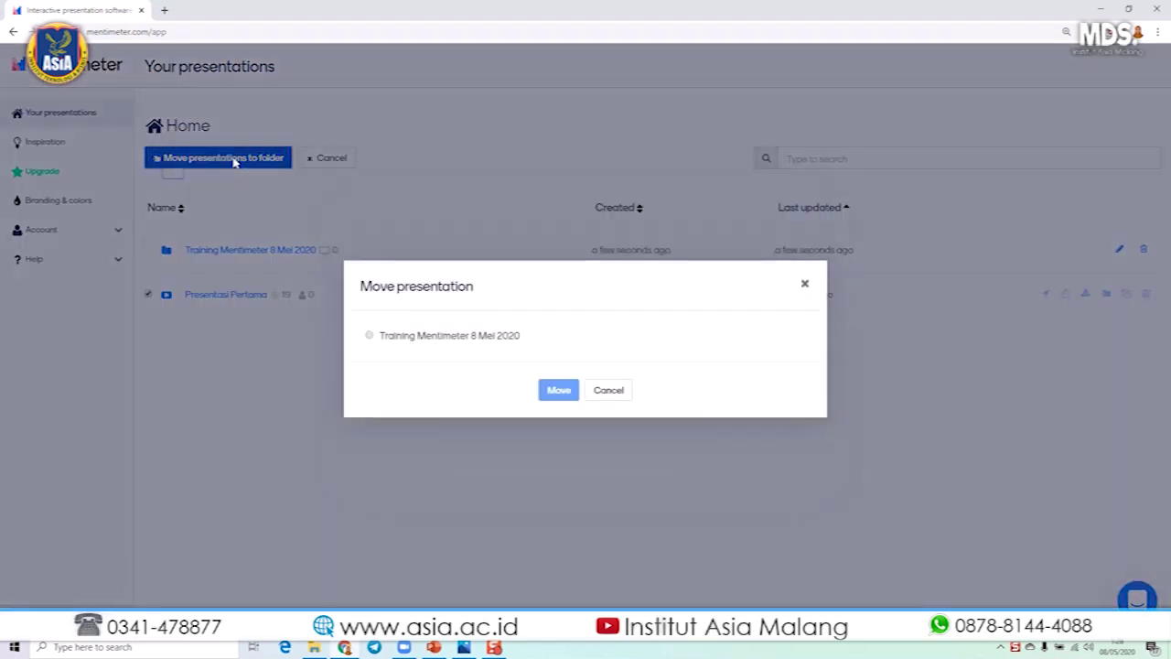
{"action": "left_click", "coordinate": [463, 337]}
{"action": "left_click", "coordinate": [559, 391]}
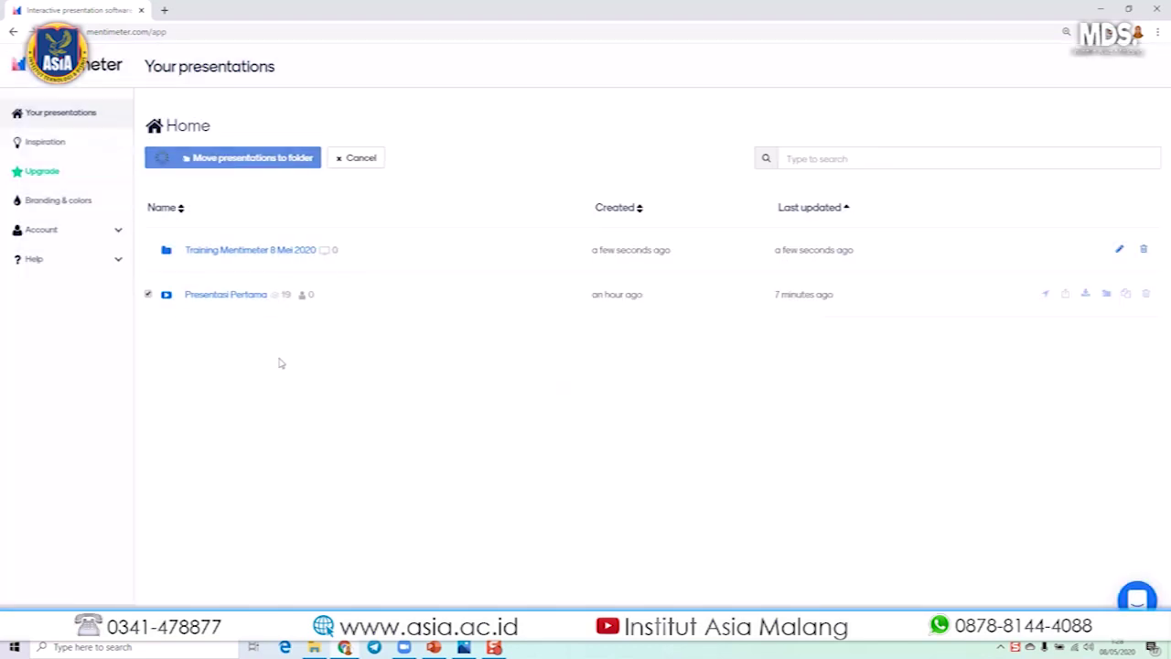
Step: Open the Presentasi Pertama presentation from the Training Mentimeter 8 Mei 2020 folder for editing
{"action": "left_click", "coordinate": [262, 252]}
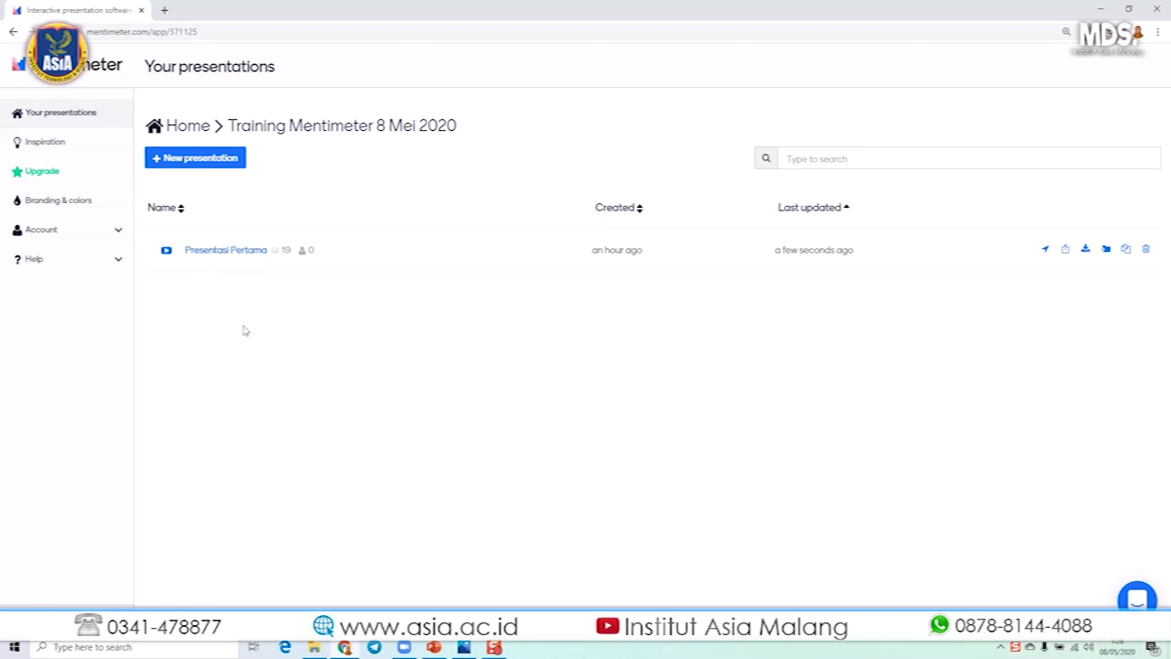
{"action": "left_click", "coordinate": [211, 252]}
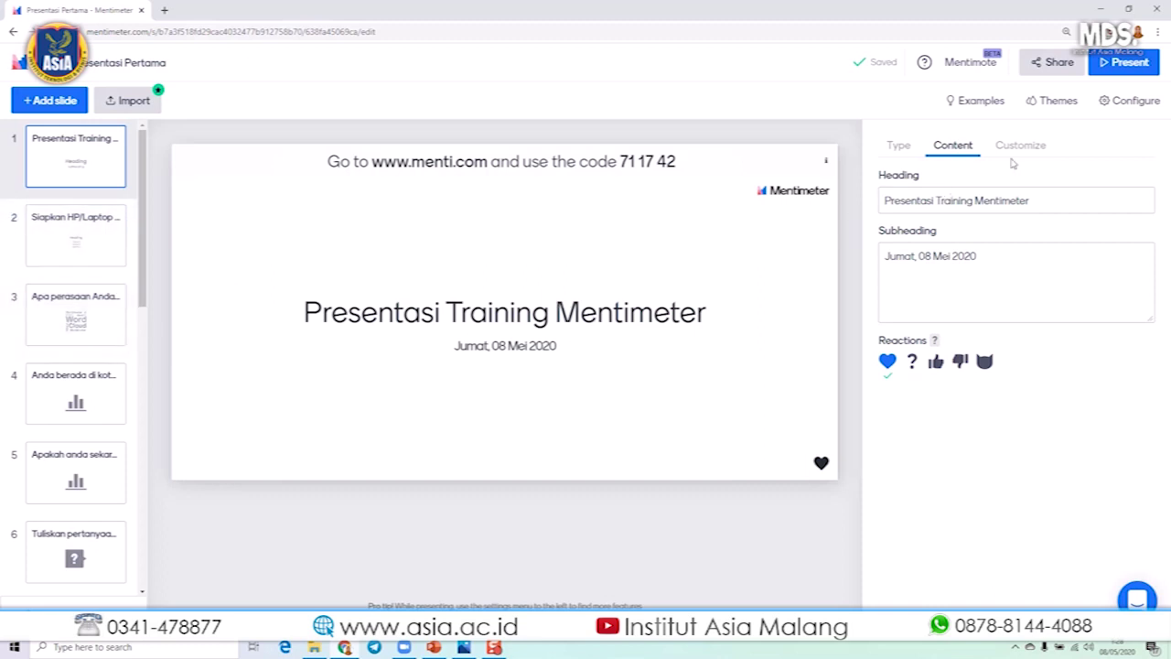
Step: Apply the Menti Dark theme to the presentation and check it on the first three slides
{"action": "left_click", "coordinate": [1052, 101]}
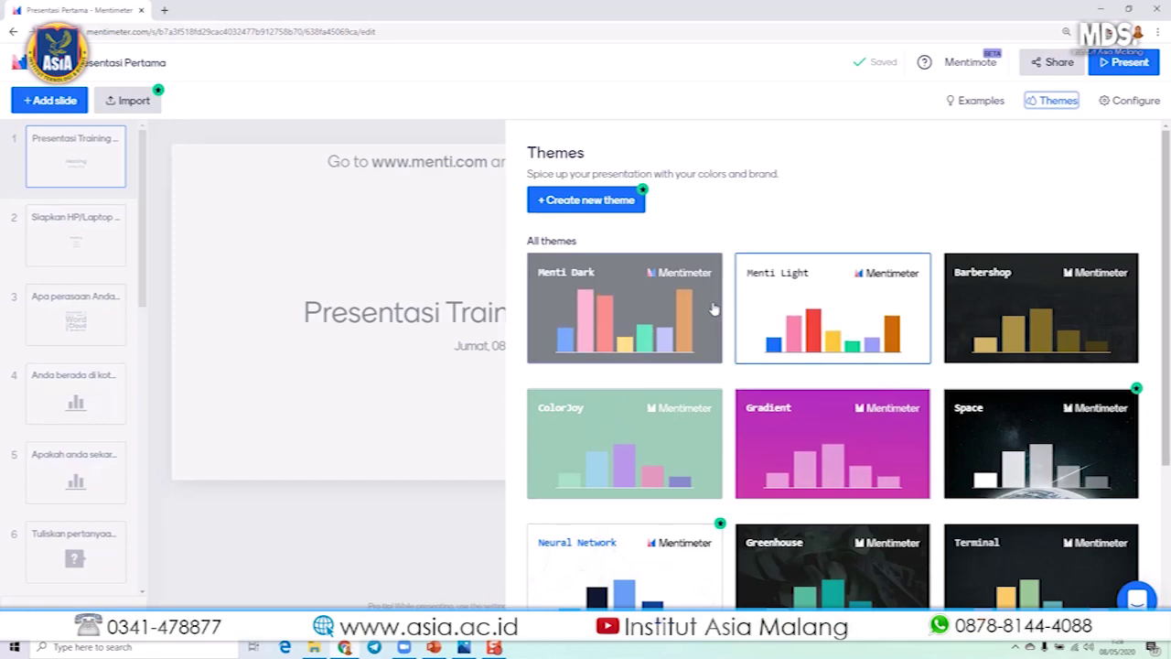
{"action": "scroll", "coordinate": [862, 406], "scroll_direction": "down", "scroll_amount": 3}
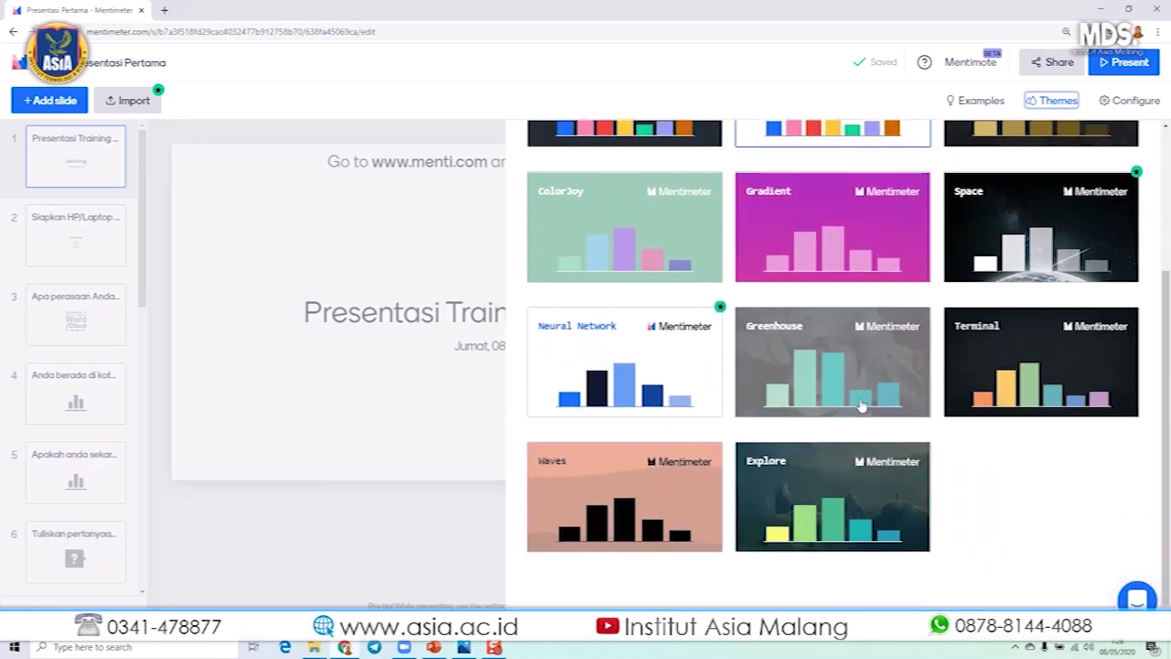
{"action": "scroll", "coordinate": [862, 406], "scroll_direction": "down", "scroll_amount": 1}
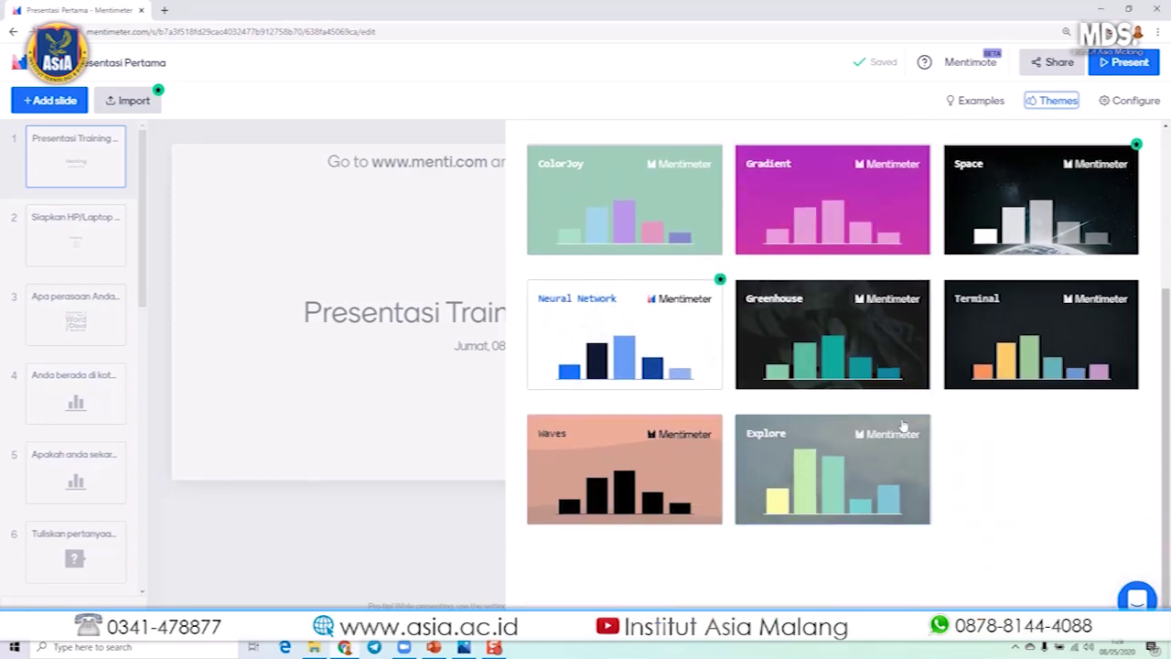
{"action": "scroll", "coordinate": [897, 416], "scroll_direction": "up", "scroll_amount": 3}
{"action": "scroll", "coordinate": [901, 386], "scroll_direction": "down", "scroll_amount": 2}
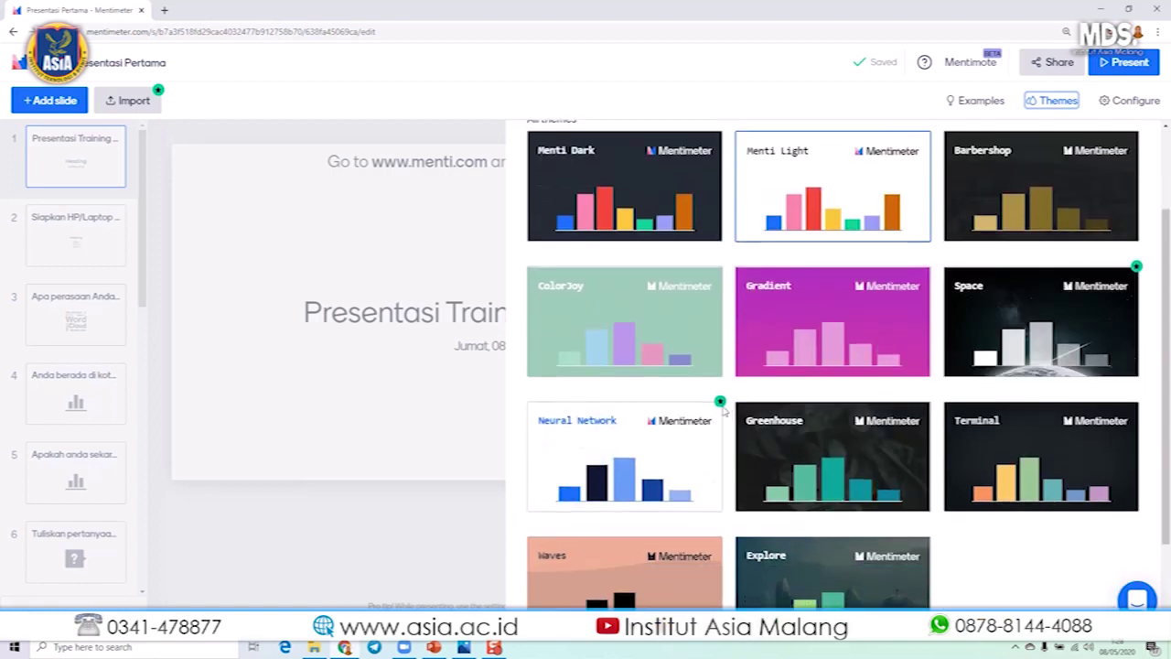
{"action": "scroll", "coordinate": [806, 435], "scroll_direction": "up", "scroll_amount": 2}
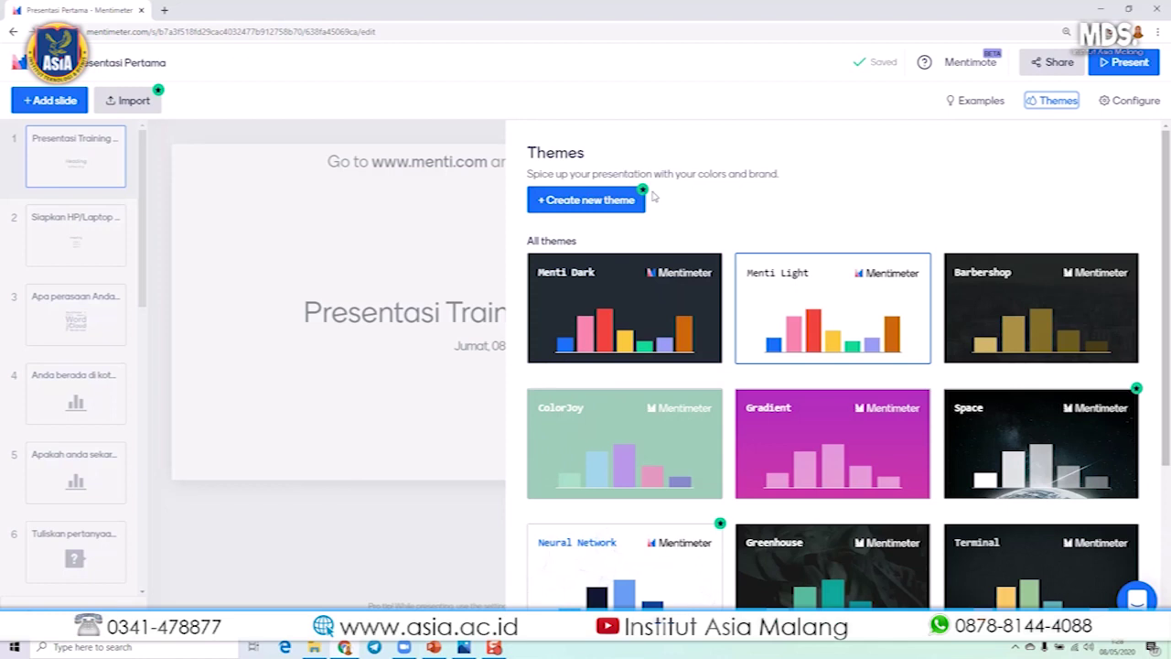
{"action": "scroll", "coordinate": [688, 230], "scroll_direction": "down", "scroll_amount": 1}
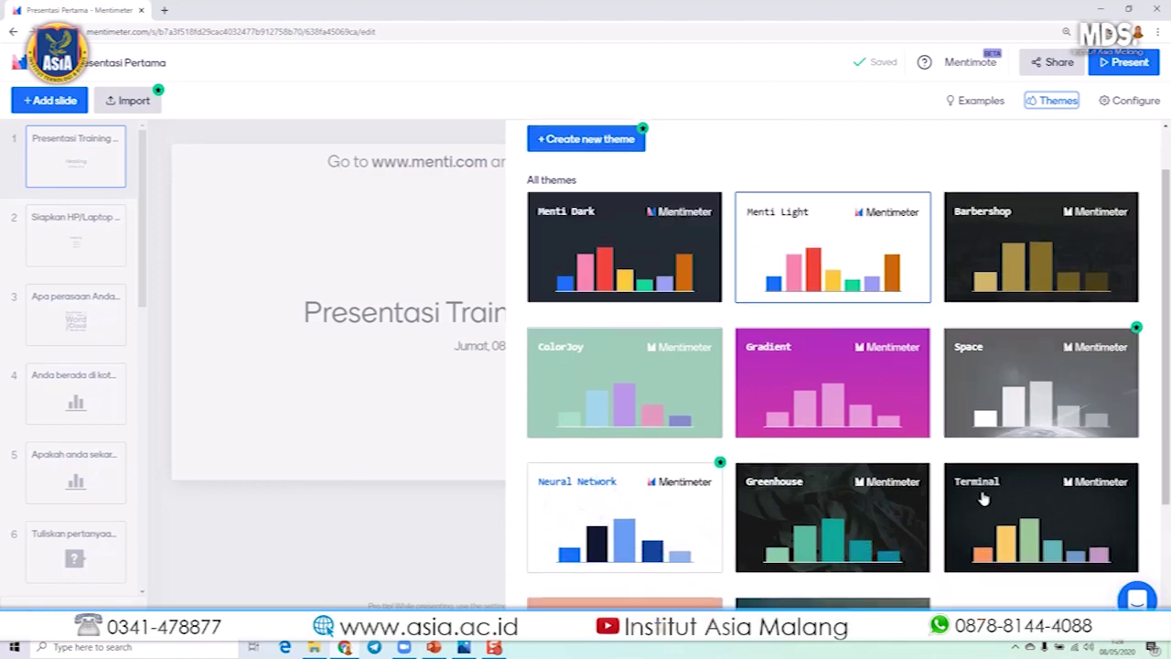
{"action": "scroll", "coordinate": [851, 531], "scroll_direction": "down", "scroll_amount": 2}
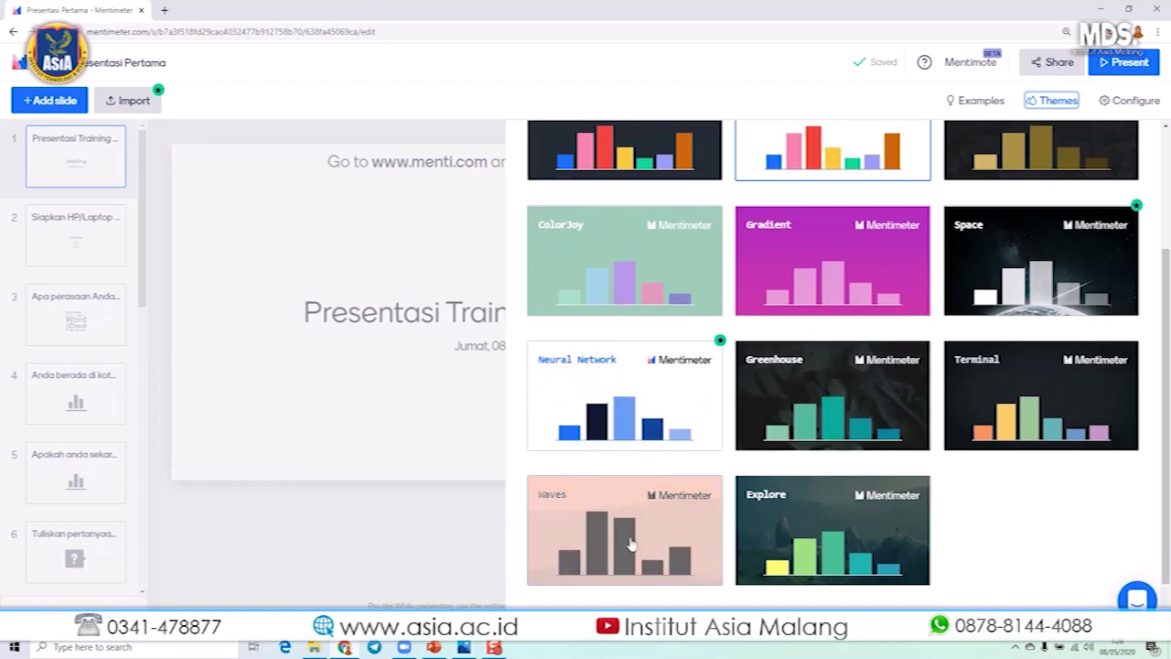
{"action": "scroll", "coordinate": [797, 247], "scroll_direction": "up", "scroll_amount": 2}
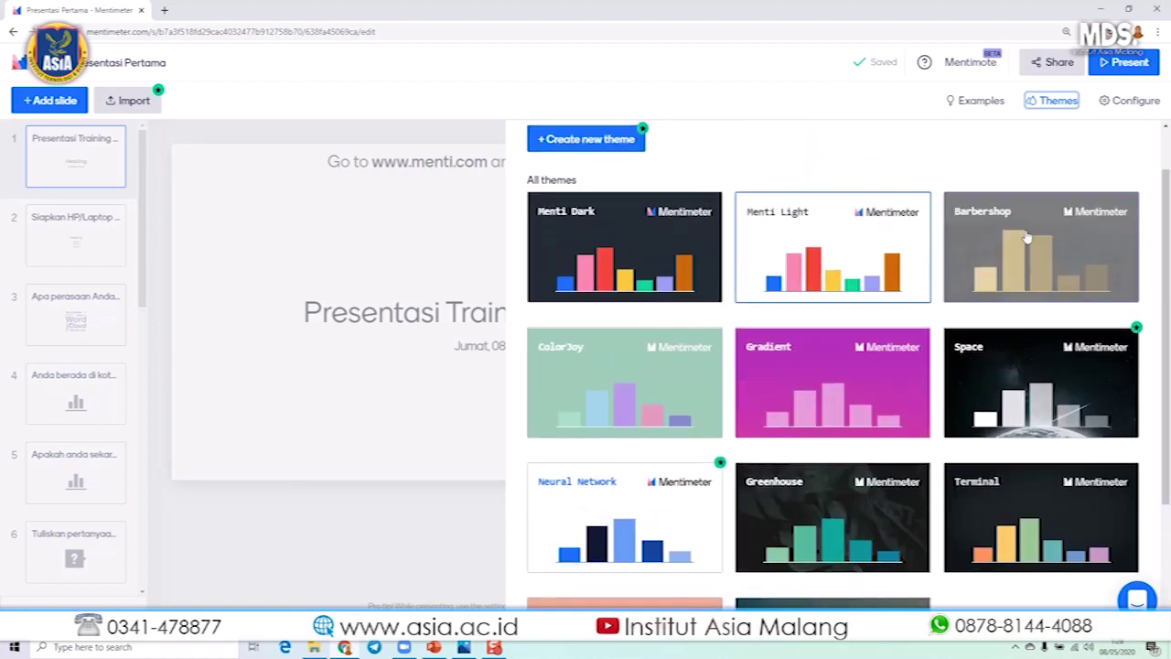
{"action": "left_click", "coordinate": [643, 250]}
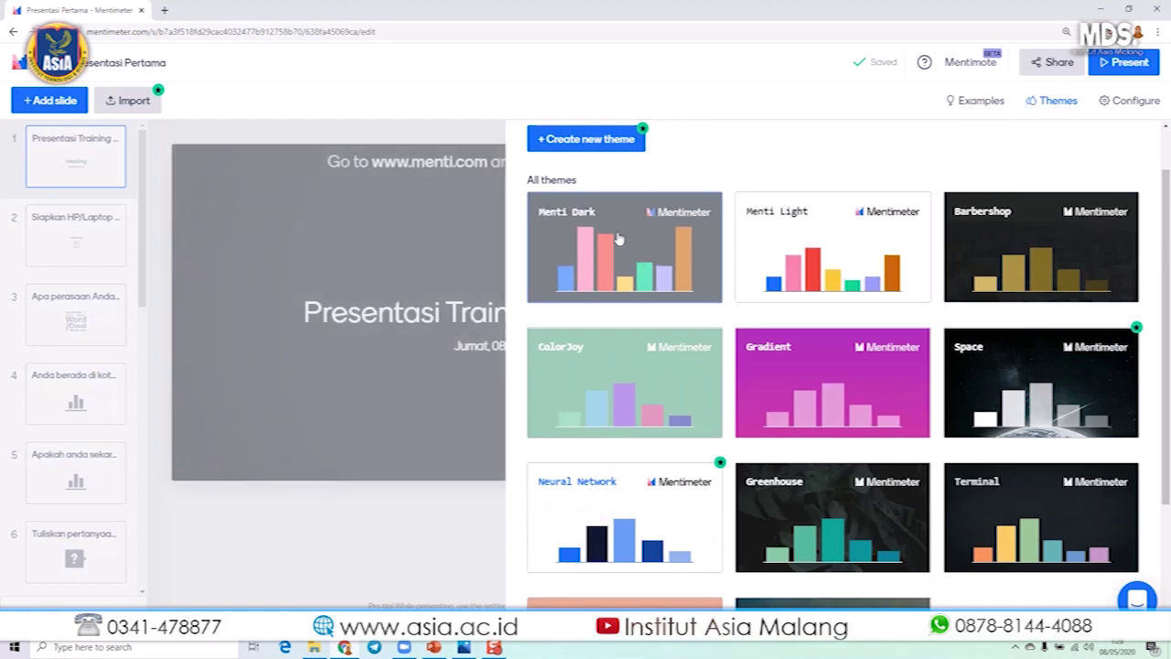
{"action": "left_click", "coordinate": [374, 259]}
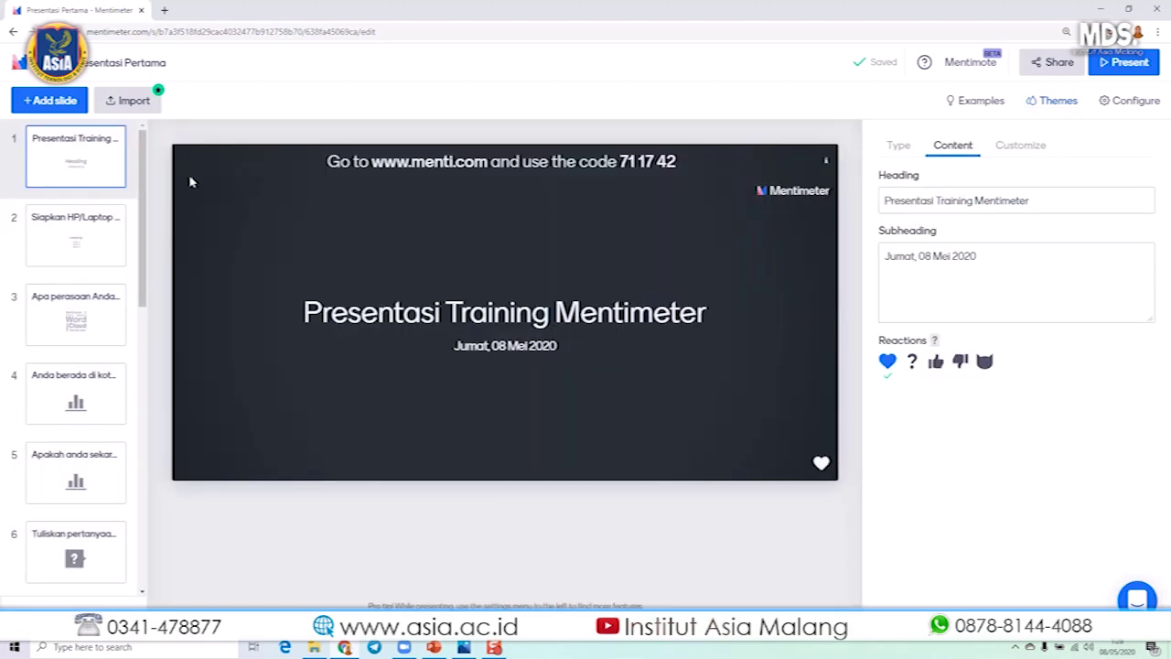
{"action": "left_click", "coordinate": [88, 247]}
{"action": "left_click", "coordinate": [95, 322]}
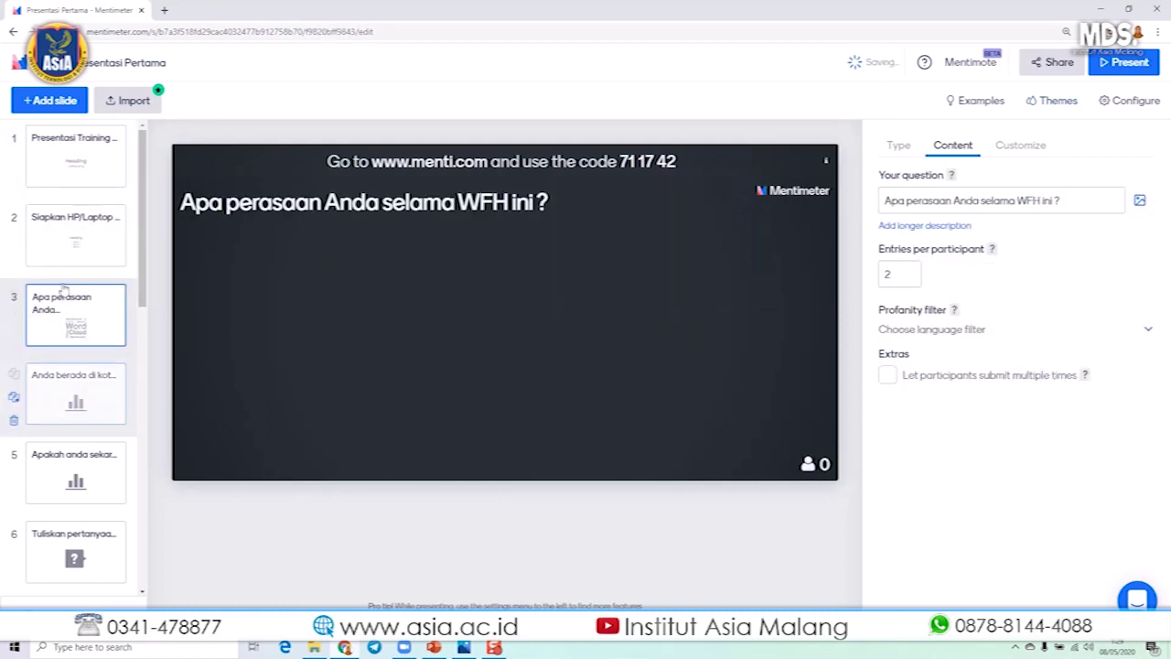
{"action": "left_click", "coordinate": [67, 169]}
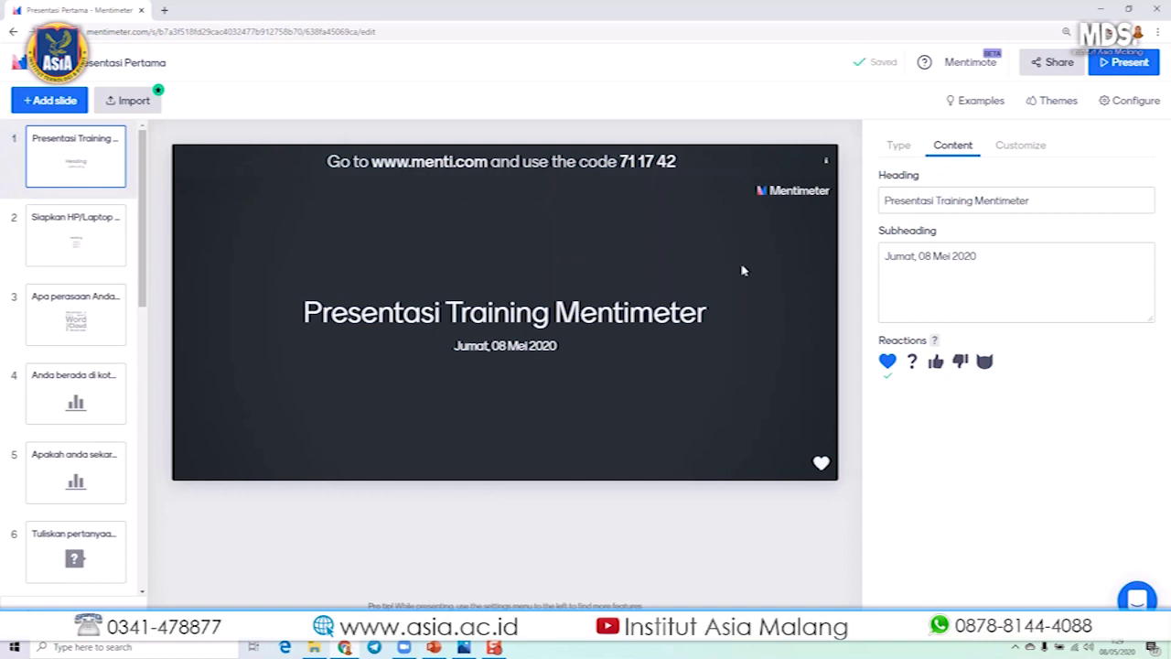
Step: Choose Presenter pace as the presentation pace in the presentation's configuration
{"action": "left_click", "coordinate": [1118, 103]}
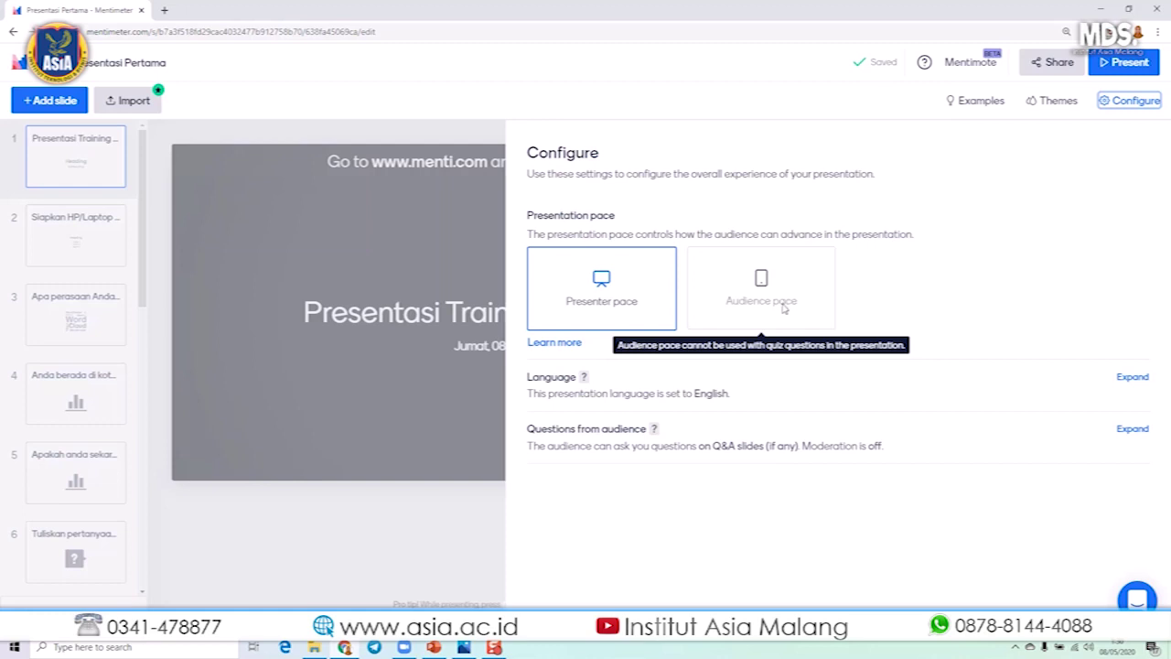
{"action": "left_click", "coordinate": [572, 288]}
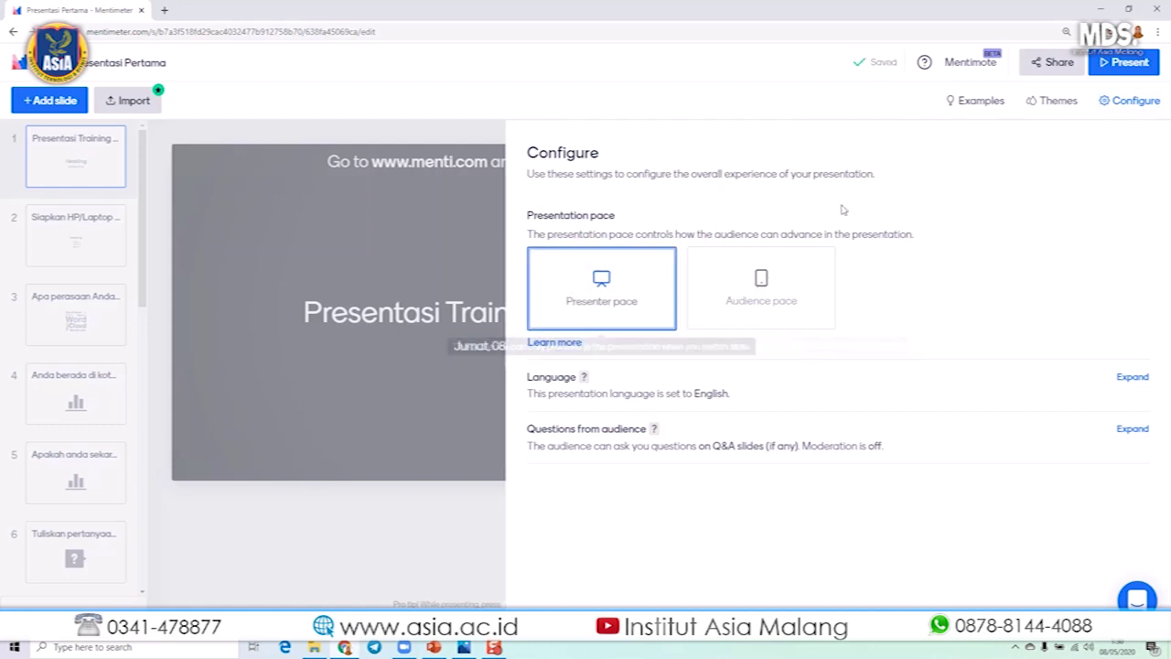
Step: Review the audience participation sharing options and digit code, and copy the direct access link
{"action": "left_click", "coordinate": [1050, 64]}
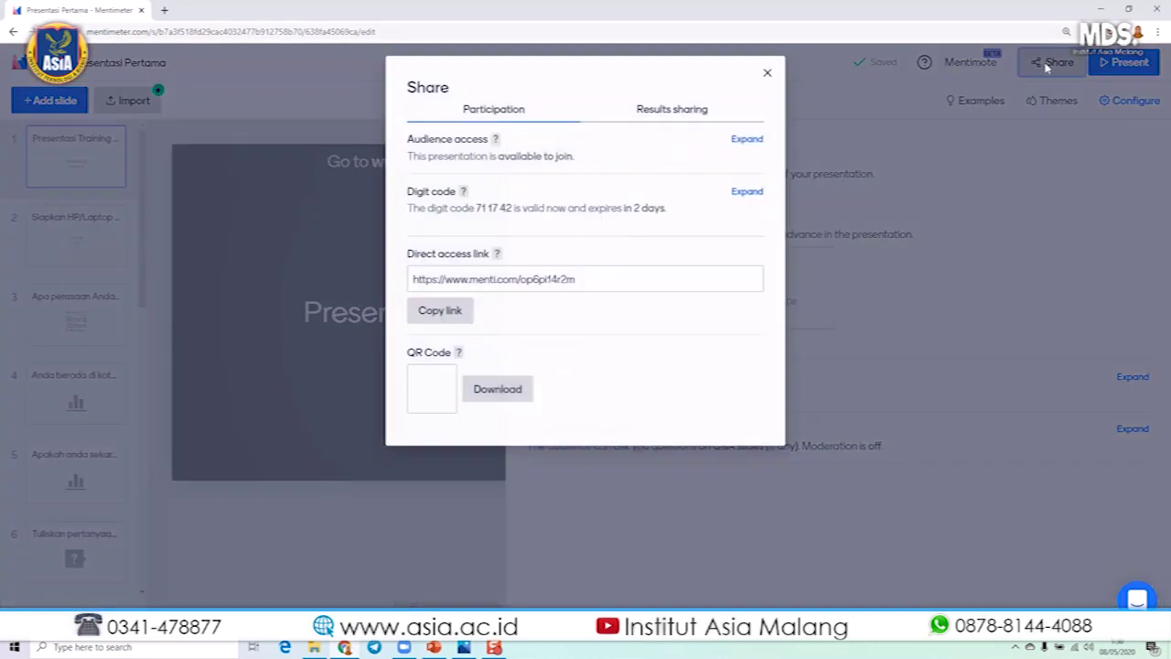
{"action": "left_click_drag", "start_coordinate": [610, 95], "coordinate": [688, 140]}
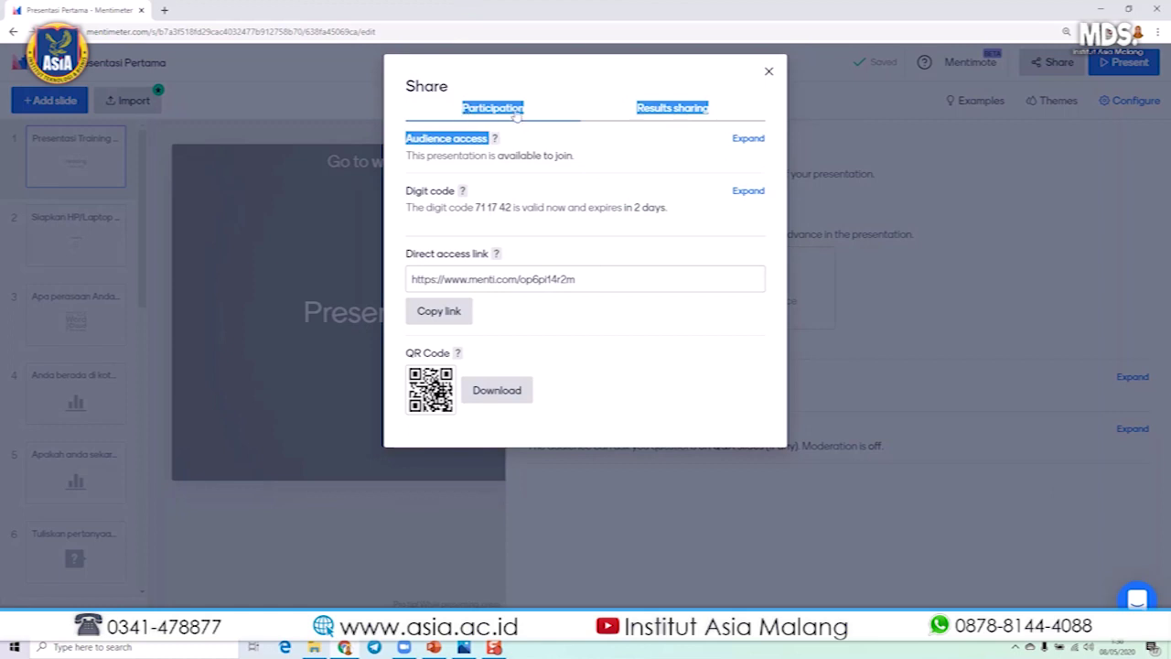
{"action": "left_click", "coordinate": [488, 66]}
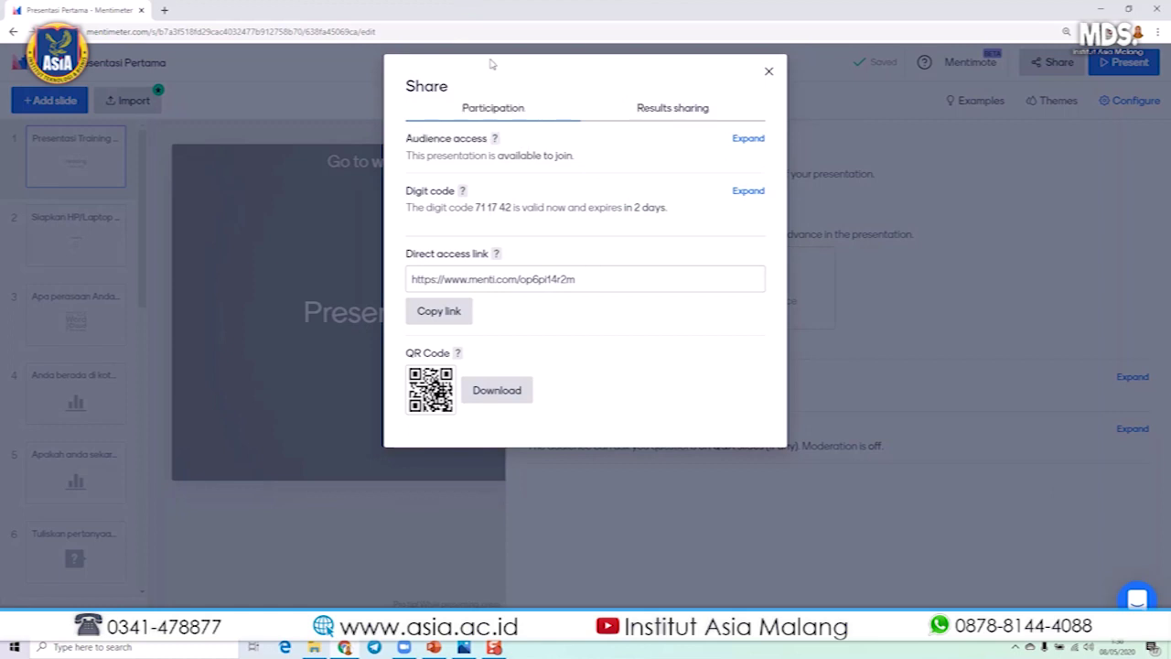
{"action": "left_click_drag", "start_coordinate": [475, 207], "coordinate": [499, 207]}
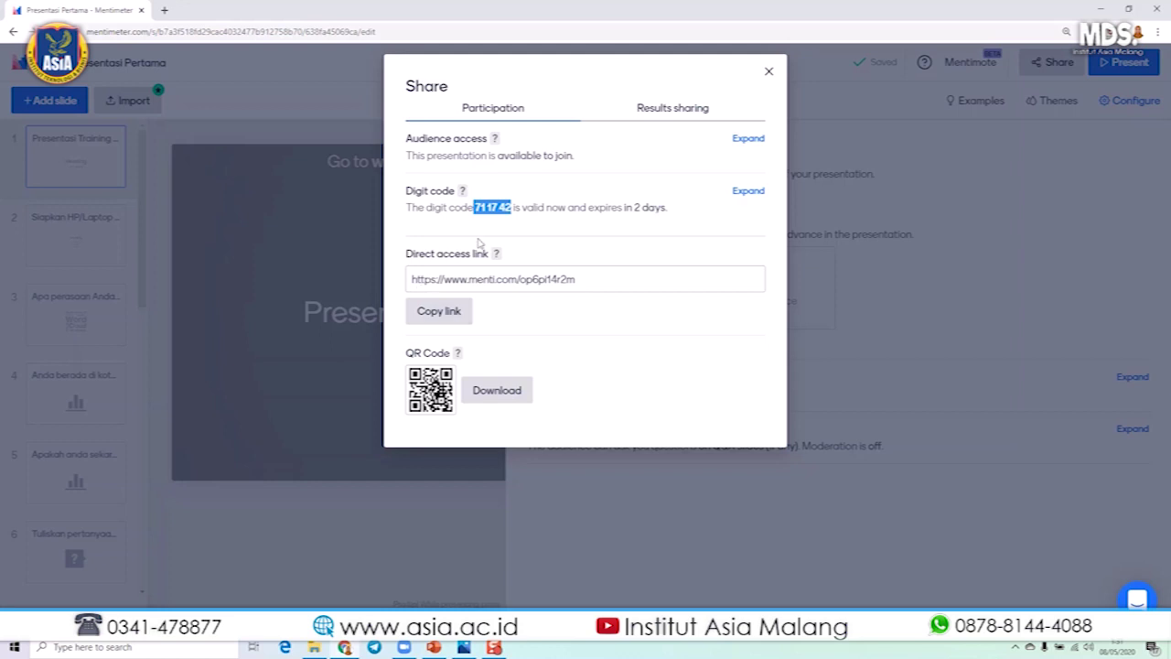
{"action": "left_click", "coordinate": [436, 311]}
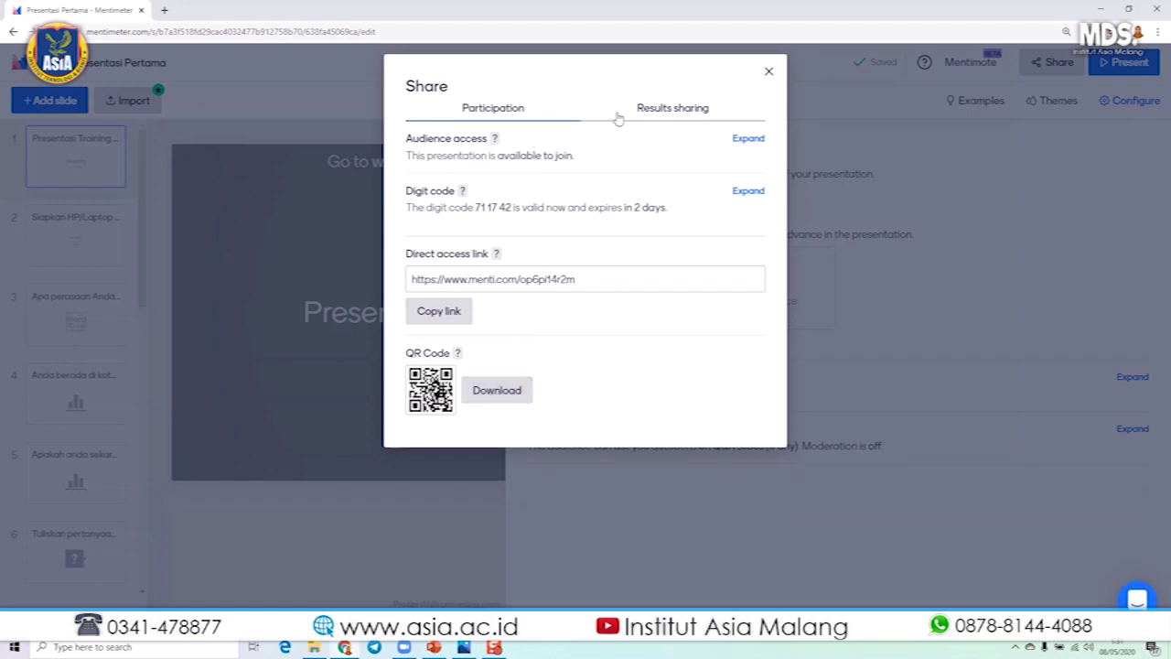
Step: Copy the link to the live results from the results sharing options and close the share settings
{"action": "left_click", "coordinate": [674, 116]}
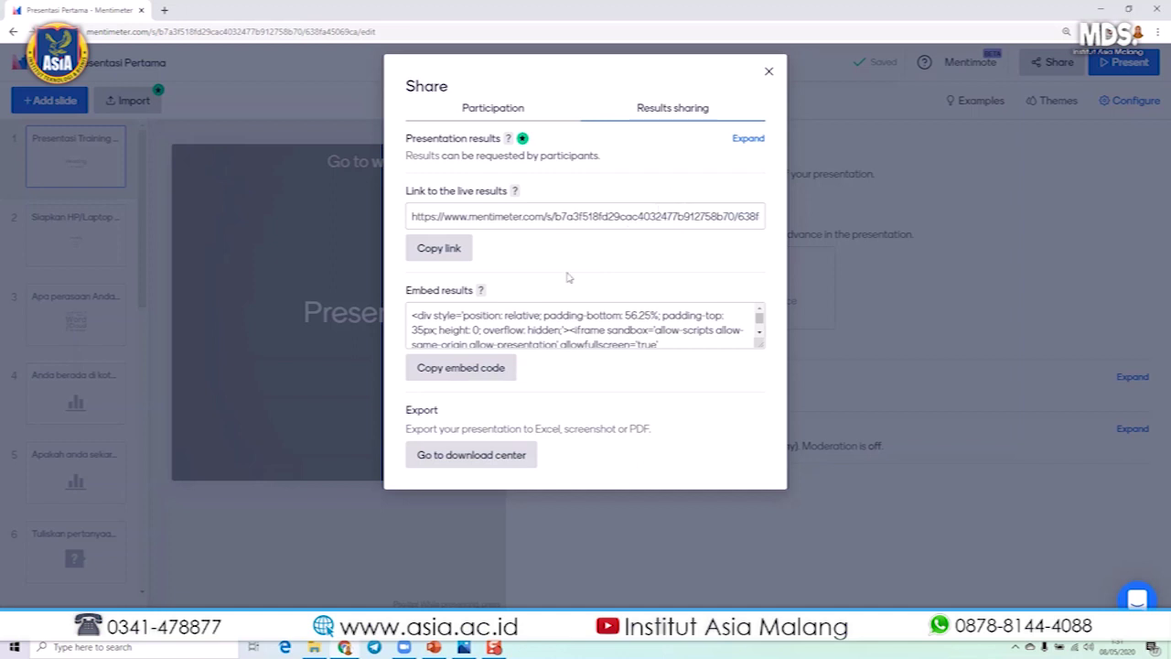
{"action": "left_click", "coordinate": [446, 251]}
{"action": "left_click", "coordinate": [425, 251]}
{"action": "left_click", "coordinate": [769, 72]}
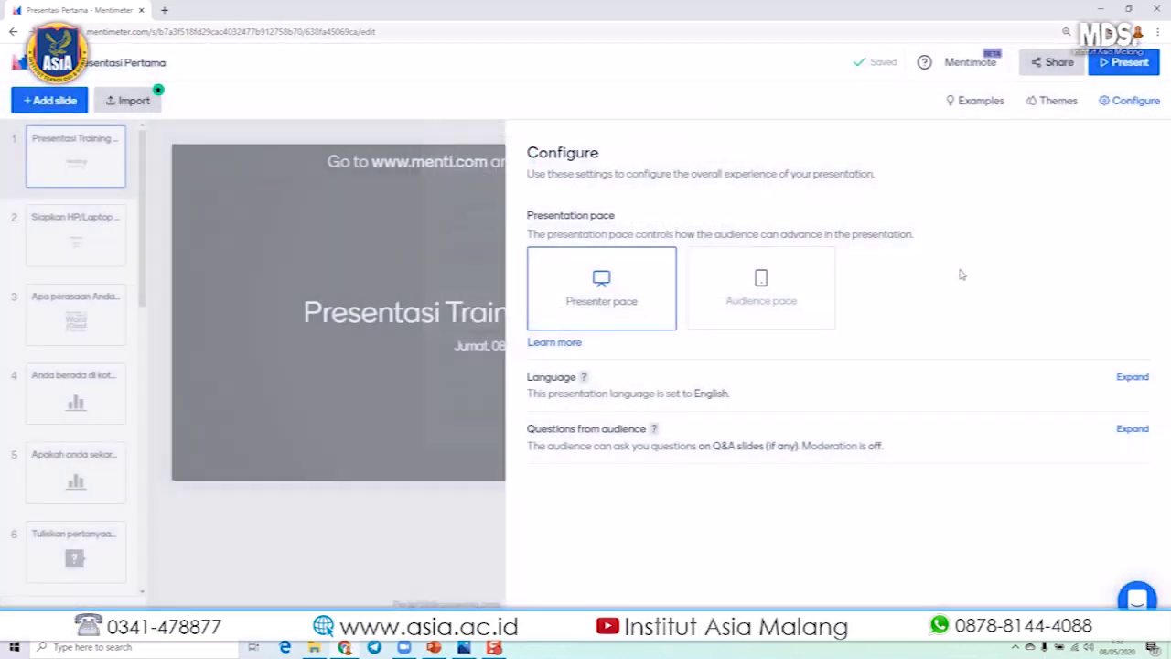
Step: Present the slides from the title slide and advance through the questions to the "Tuliskan pertanyaan anda" slide
{"action": "left_click", "coordinate": [1118, 64]}
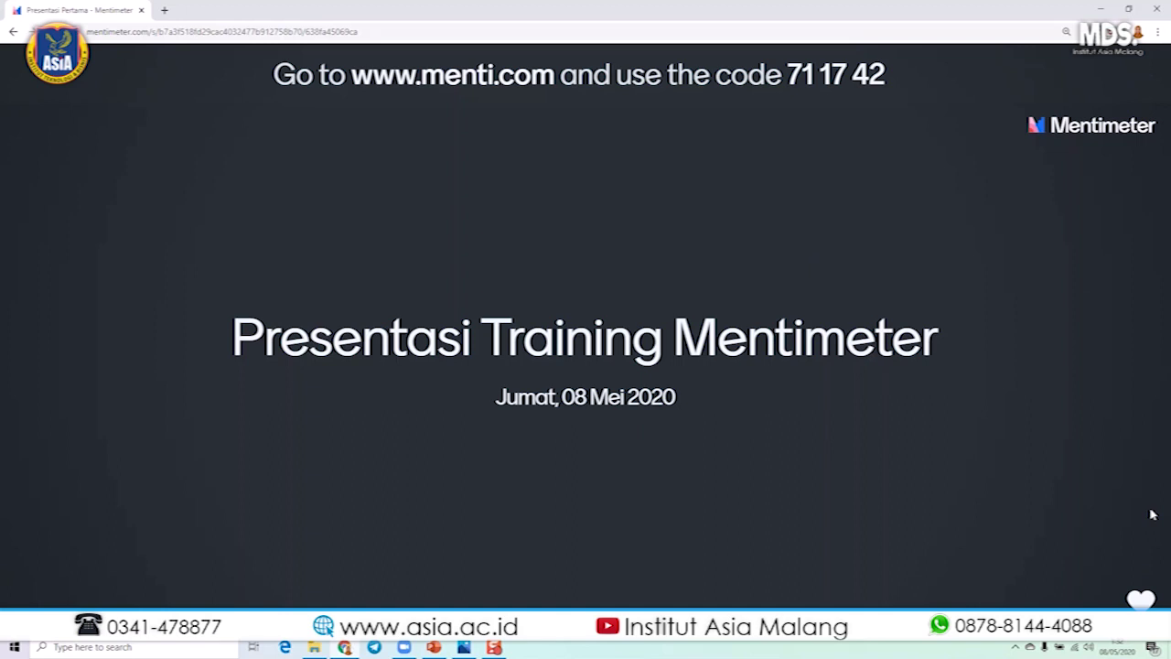
{"action": "left_click", "coordinate": [1140, 598]}
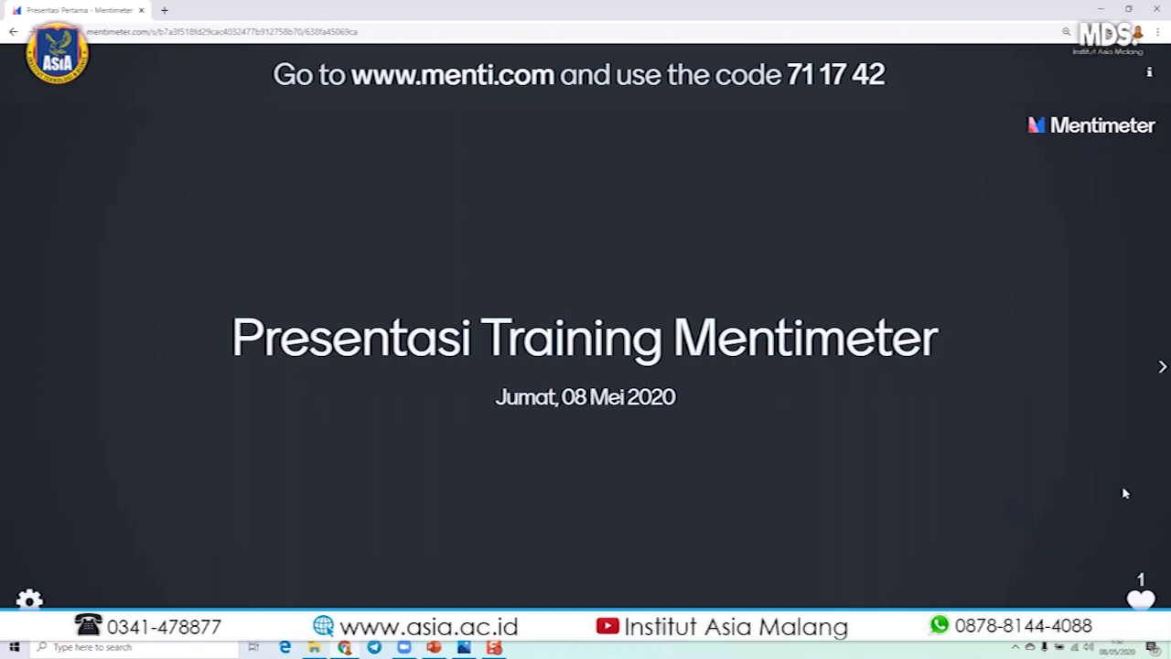
{"action": "left_click", "coordinate": [1162, 366]}
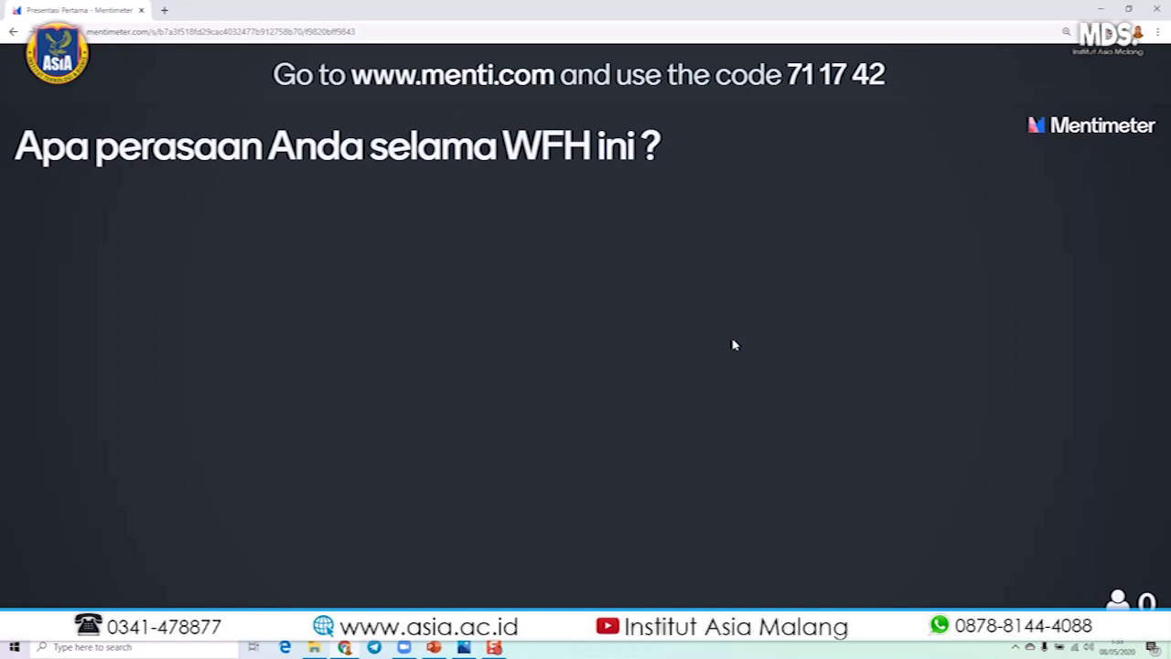
{"action": "left_click", "coordinate": [1162, 367]}
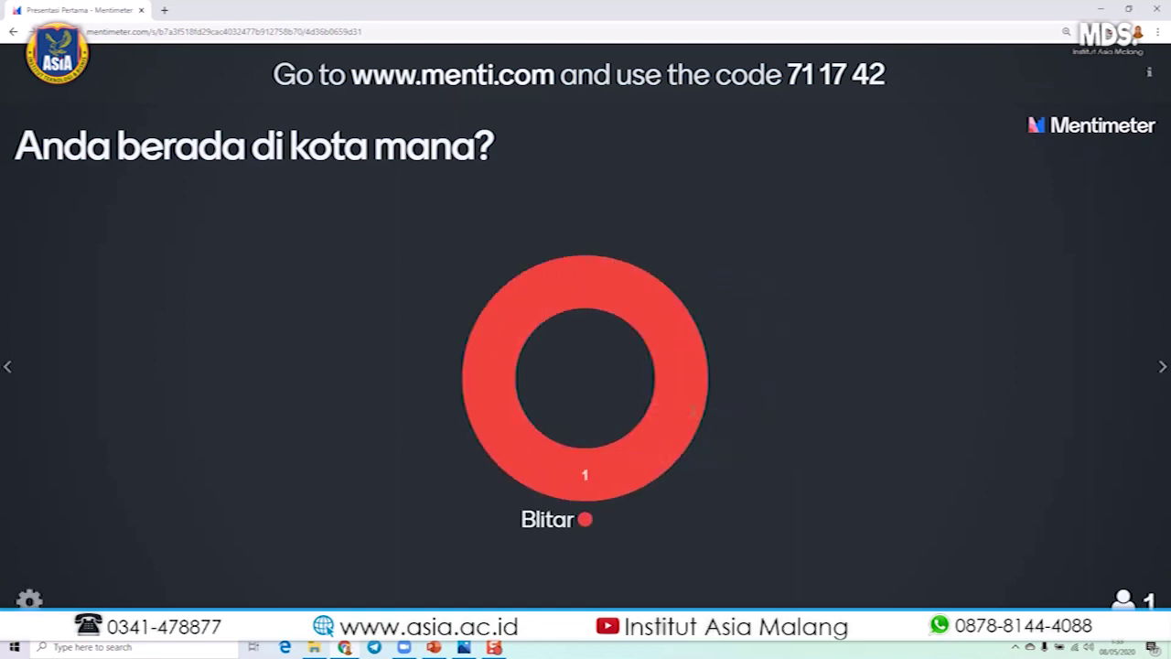
{"action": "left_click", "coordinate": [1162, 367]}
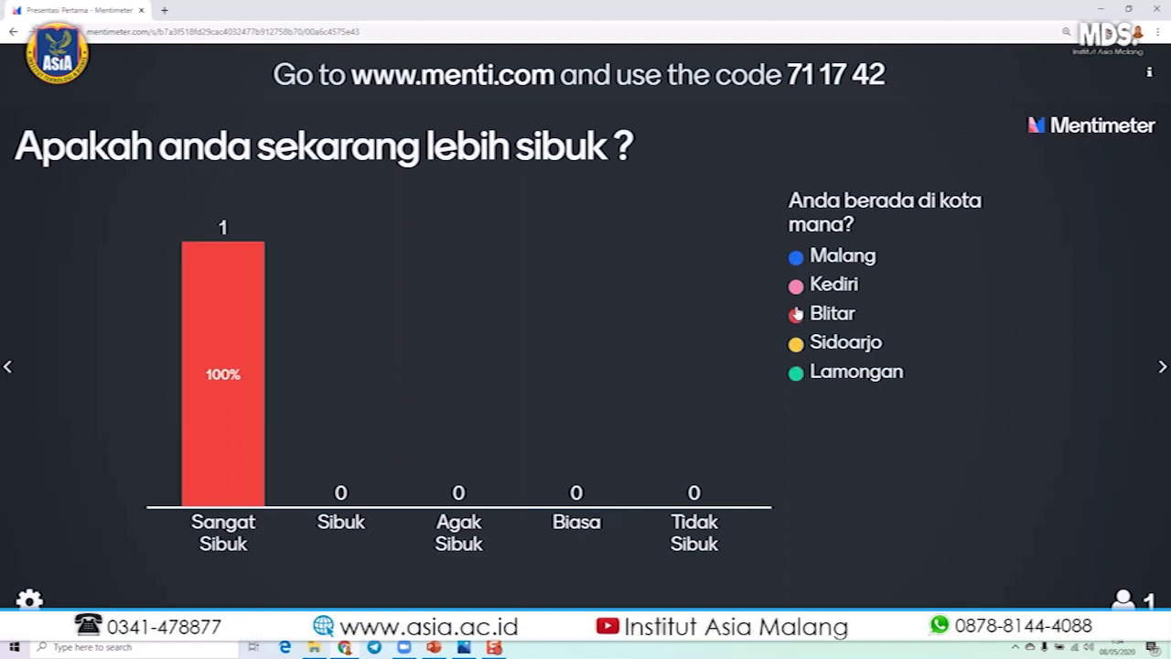
{"action": "left_click", "coordinate": [1160, 368]}
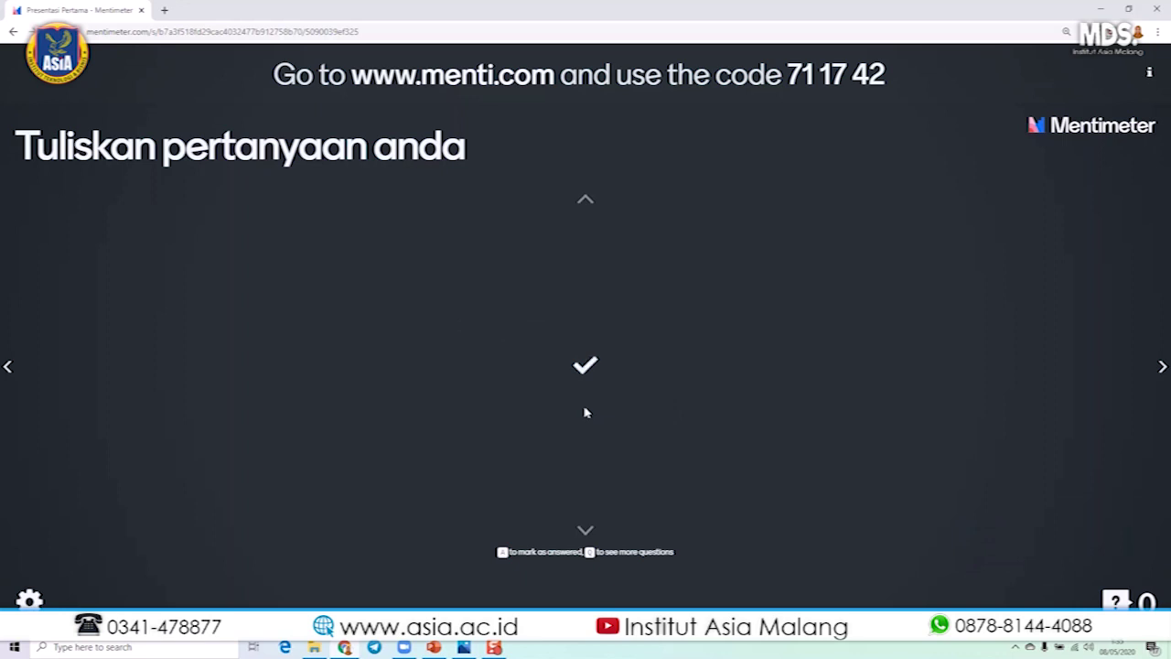
Step: Start the quiz, run the "Kampus Institut Asia berada di Kota mana?" question and show the "Siapa yang menjawab benar ?" leaderboard
{"action": "left_click", "coordinate": [1163, 367]}
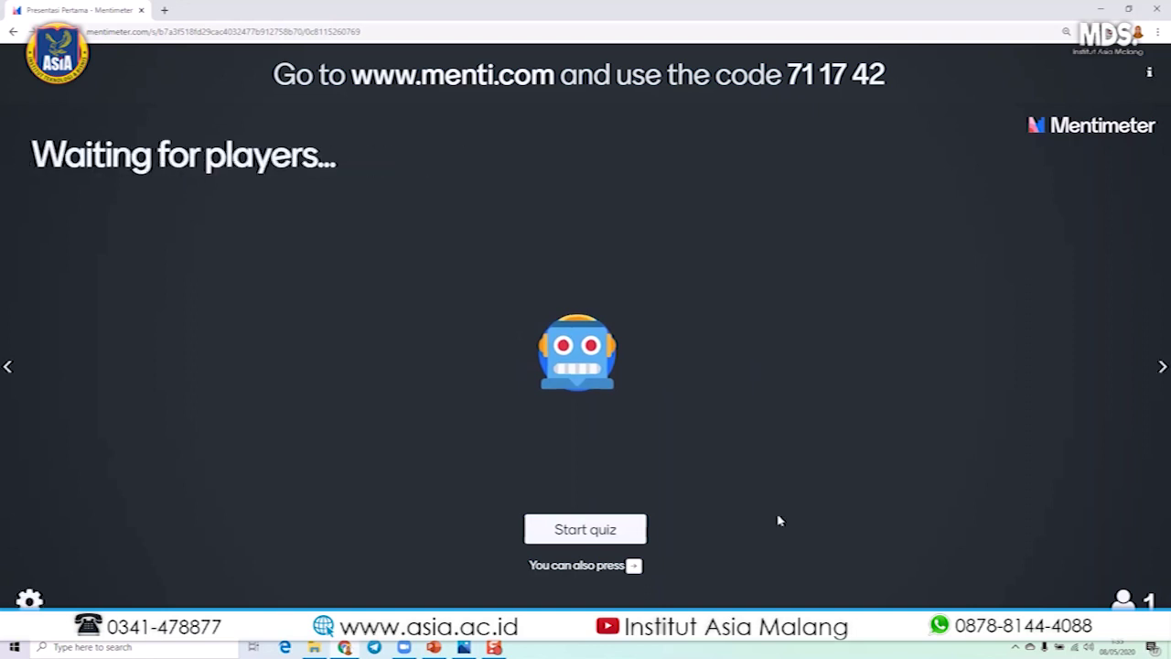
{"action": "left_click", "coordinate": [593, 533]}
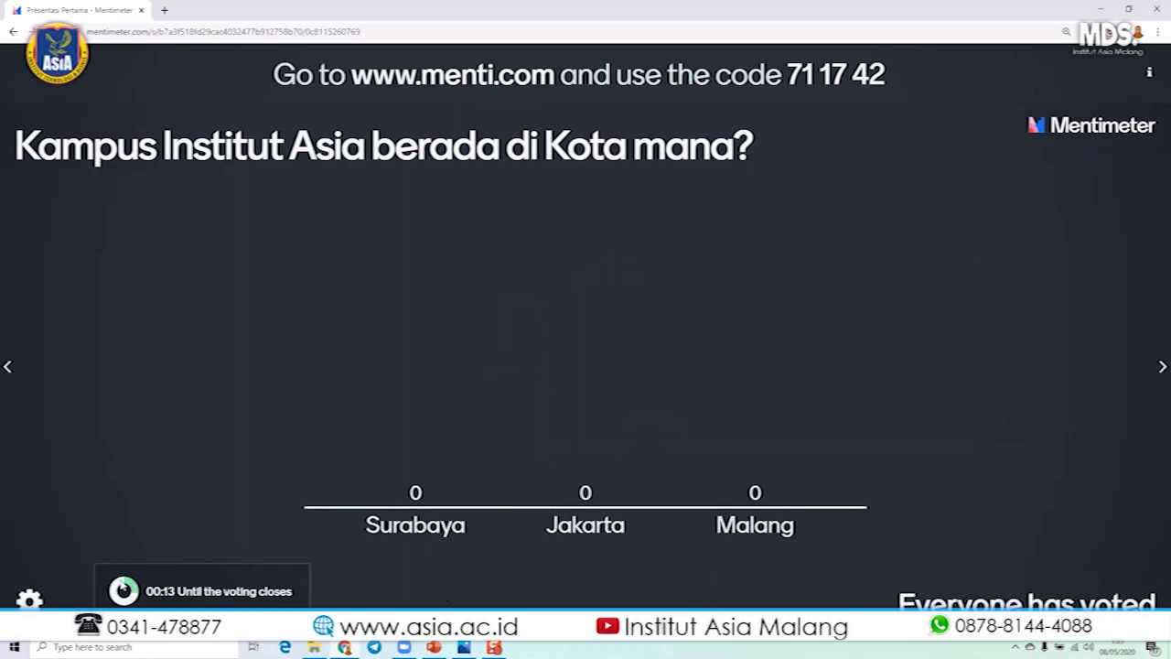
{"action": "left_click", "coordinate": [125, 595]}
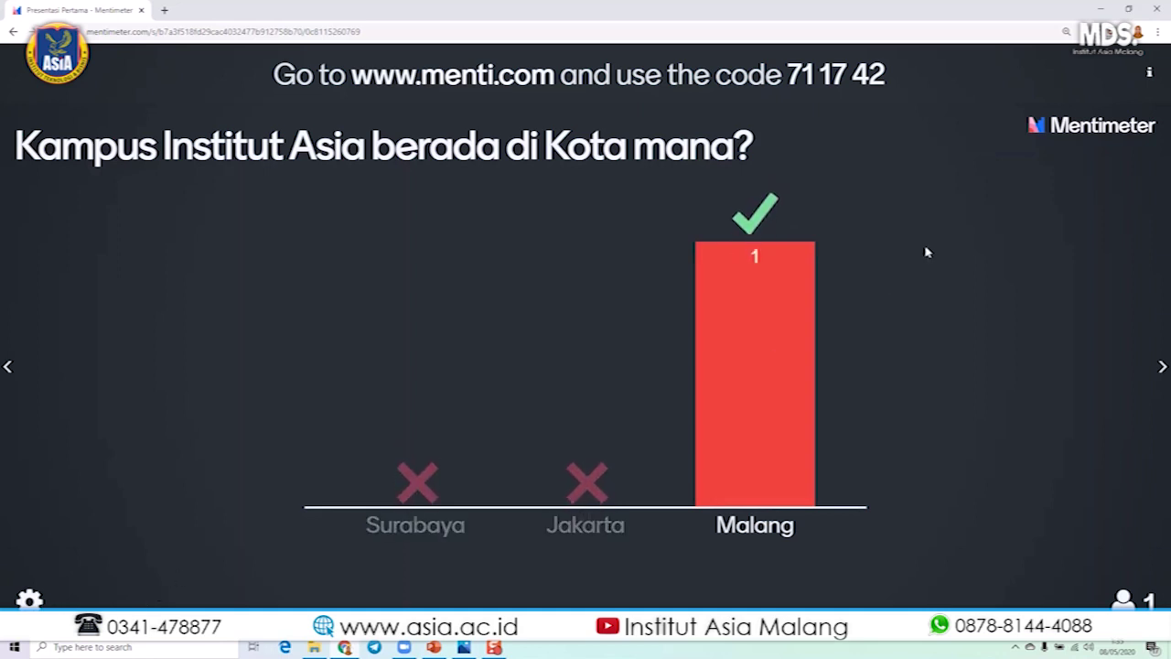
{"action": "left_click", "coordinate": [1161, 367]}
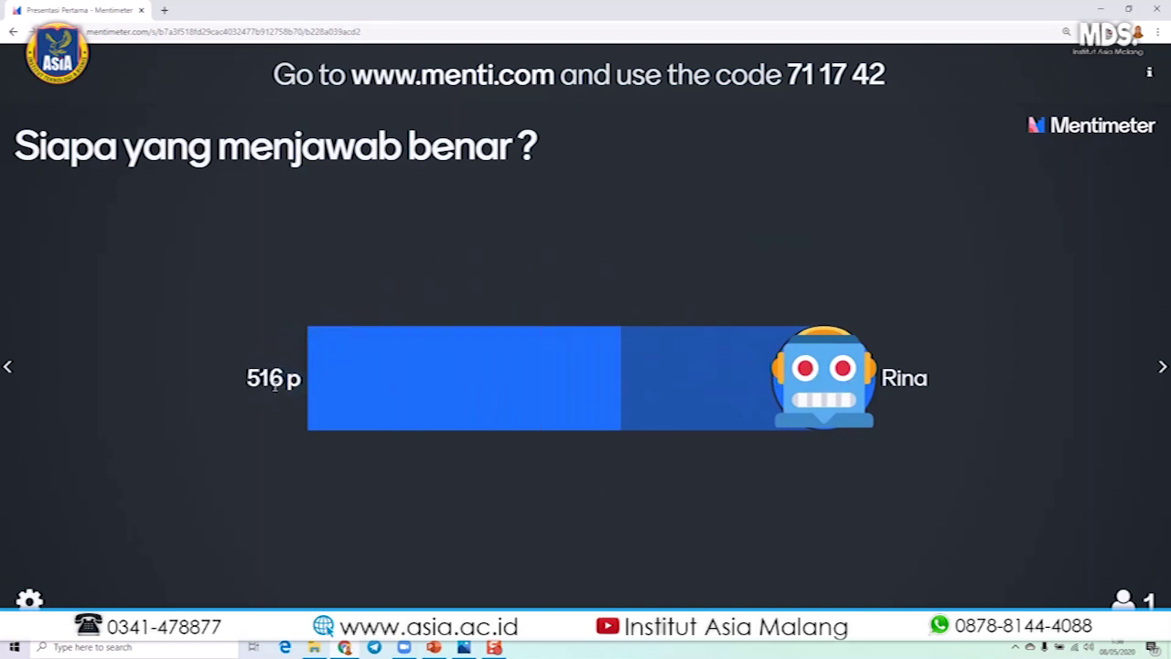
Step: Run the "Siapa Nama Rektor Institut Asia" quiz question and show its leaderboard
{"action": "left_click", "coordinate": [1161, 369]}
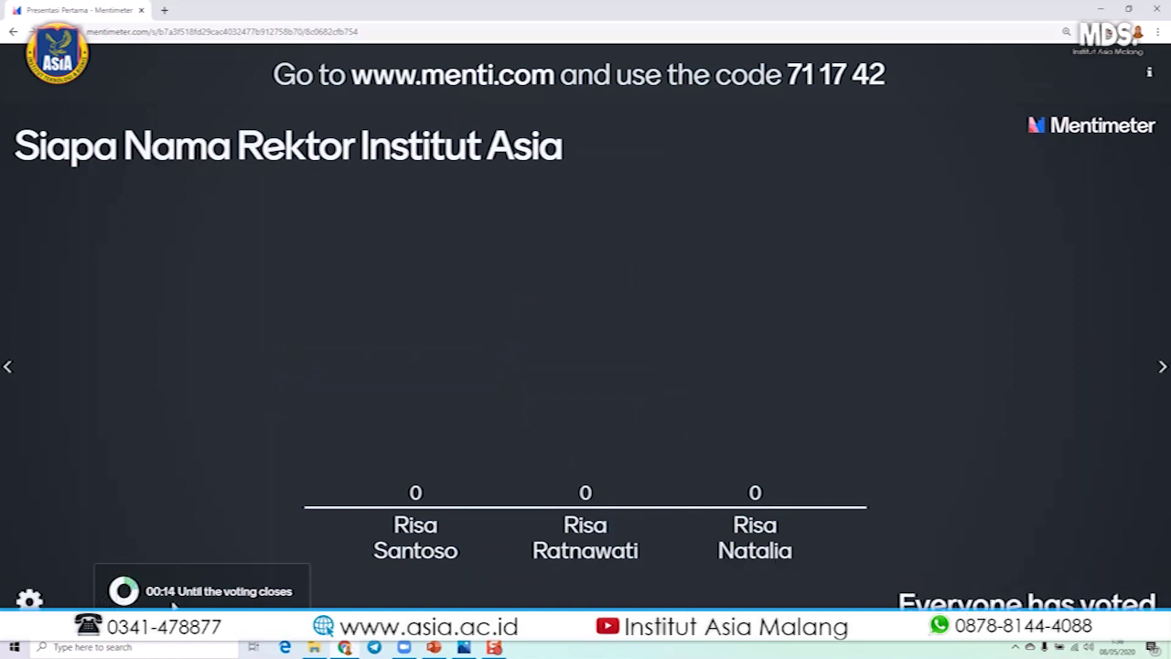
{"action": "left_click", "coordinate": [177, 596]}
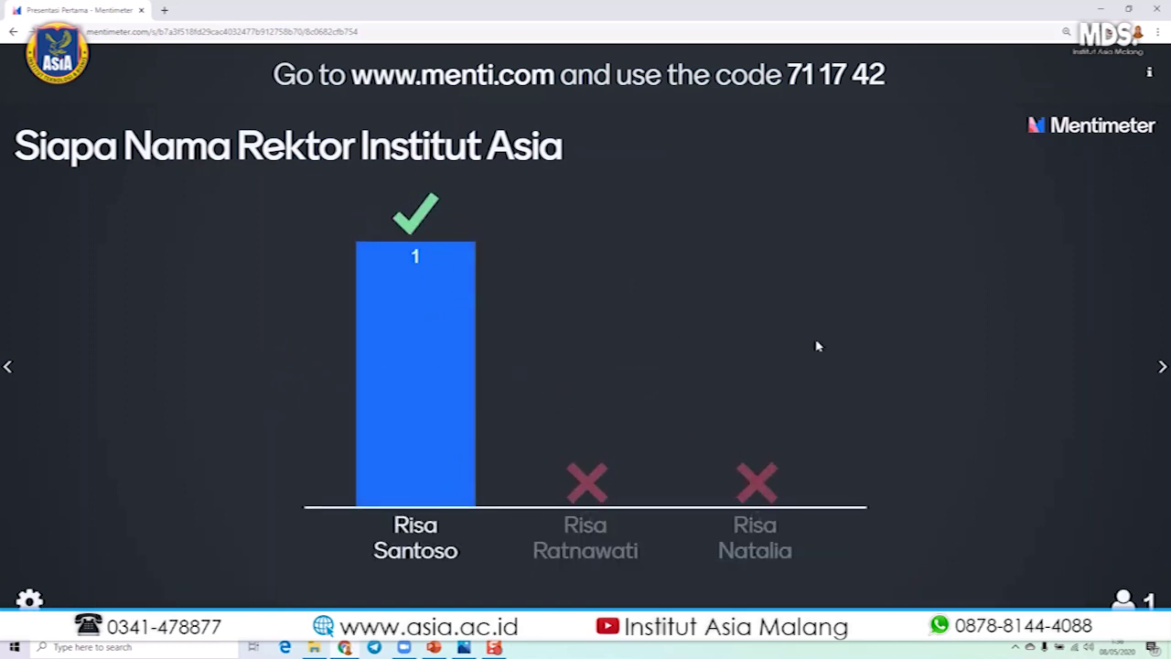
{"action": "left_click", "coordinate": [1163, 367]}
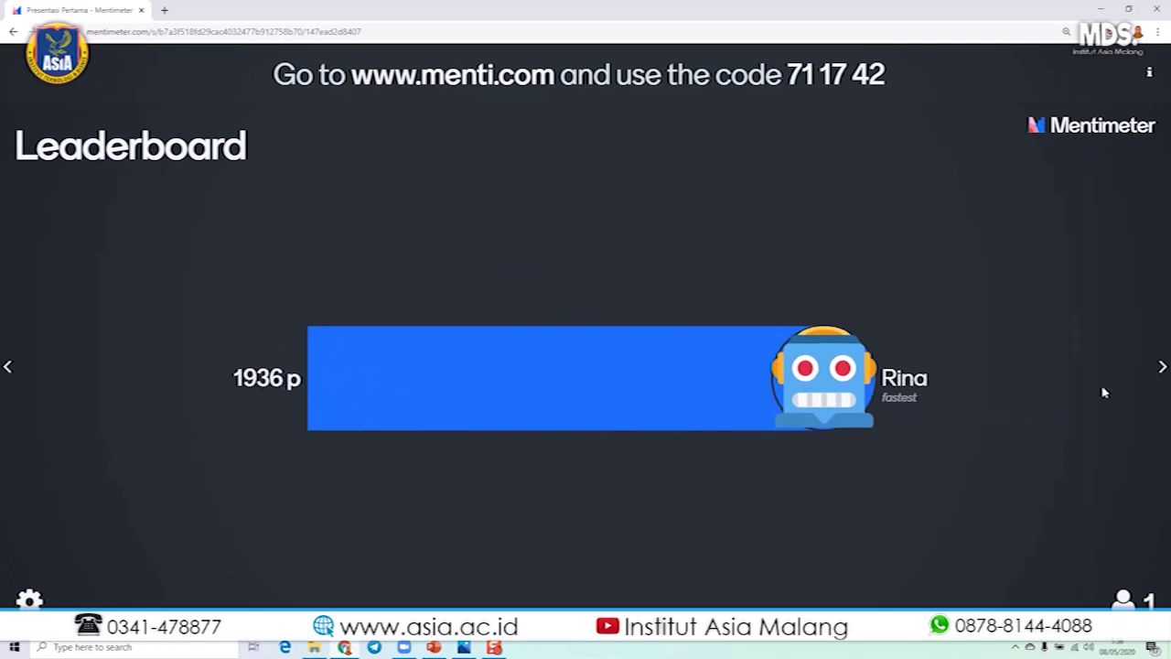
Step: Run the quiz question about the faculties of Institut Asia, reveal its answer and show its leaderboard
{"action": "left_click", "coordinate": [1164, 367]}
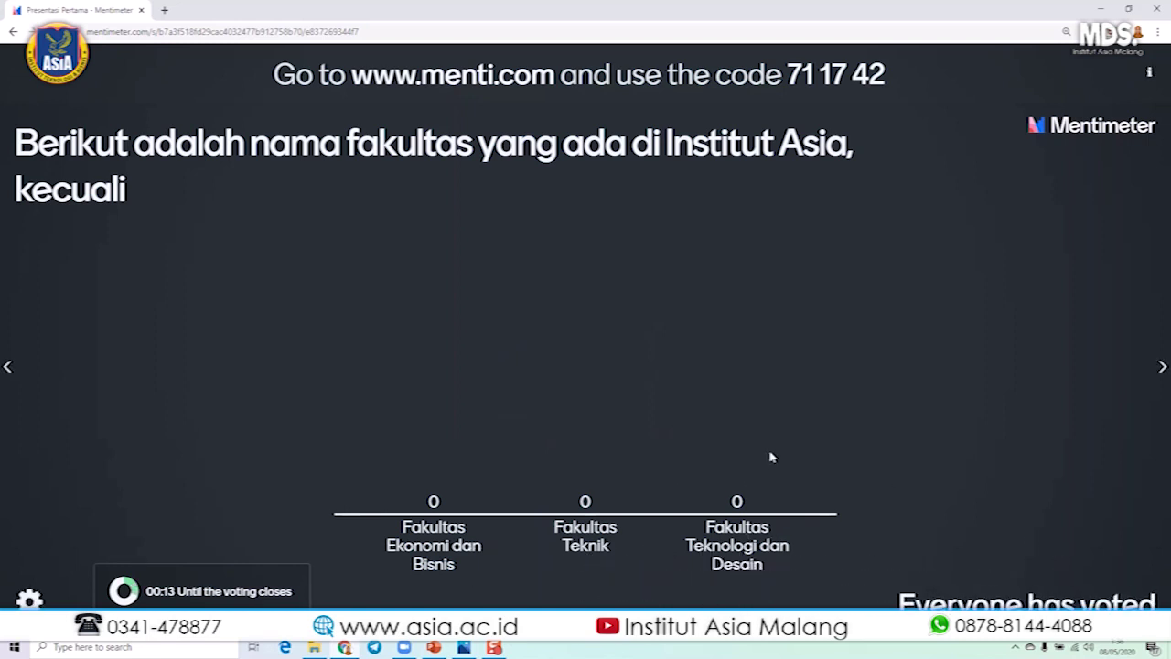
{"action": "left_click", "coordinate": [1163, 367]}
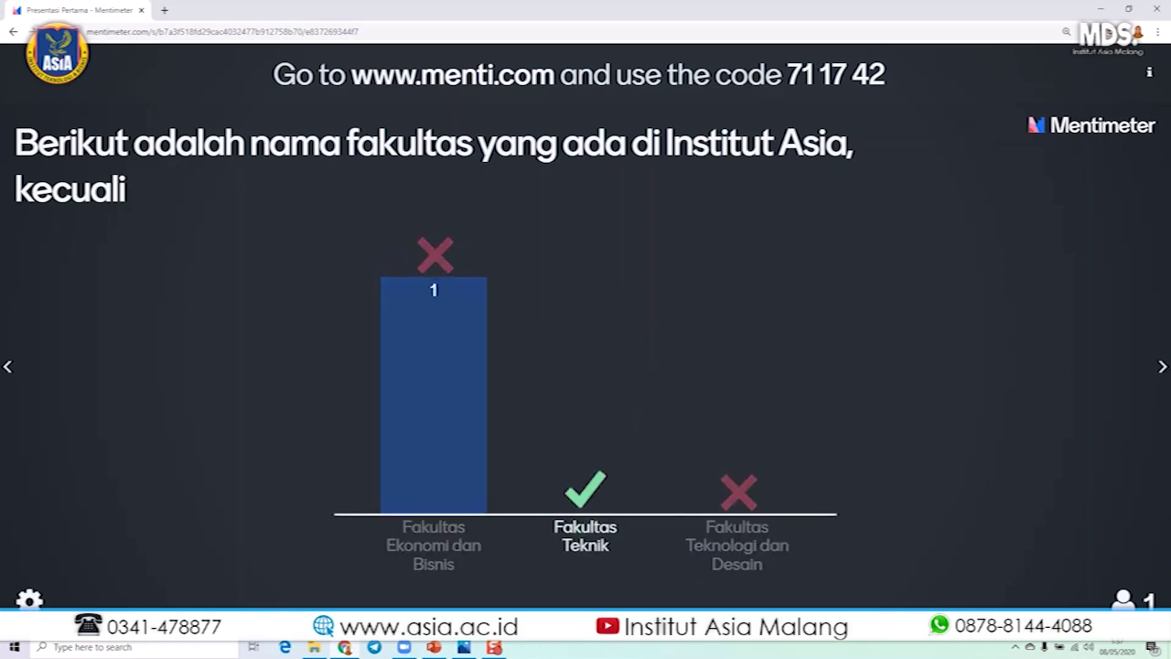
{"action": "left_click", "coordinate": [1163, 367]}
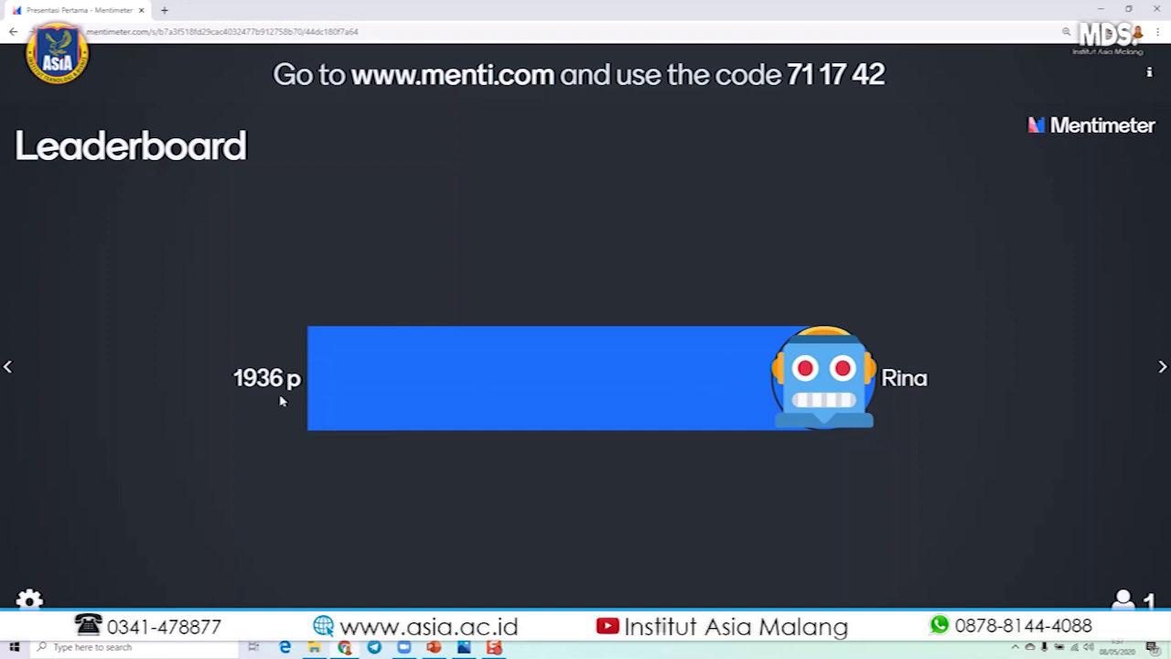
Step: Run the "Nama Program Studi di FEB" and "Nama Program Studi di FTD" quiz questions, showing the leaderboard after each
{"action": "left_click", "coordinate": [1163, 367]}
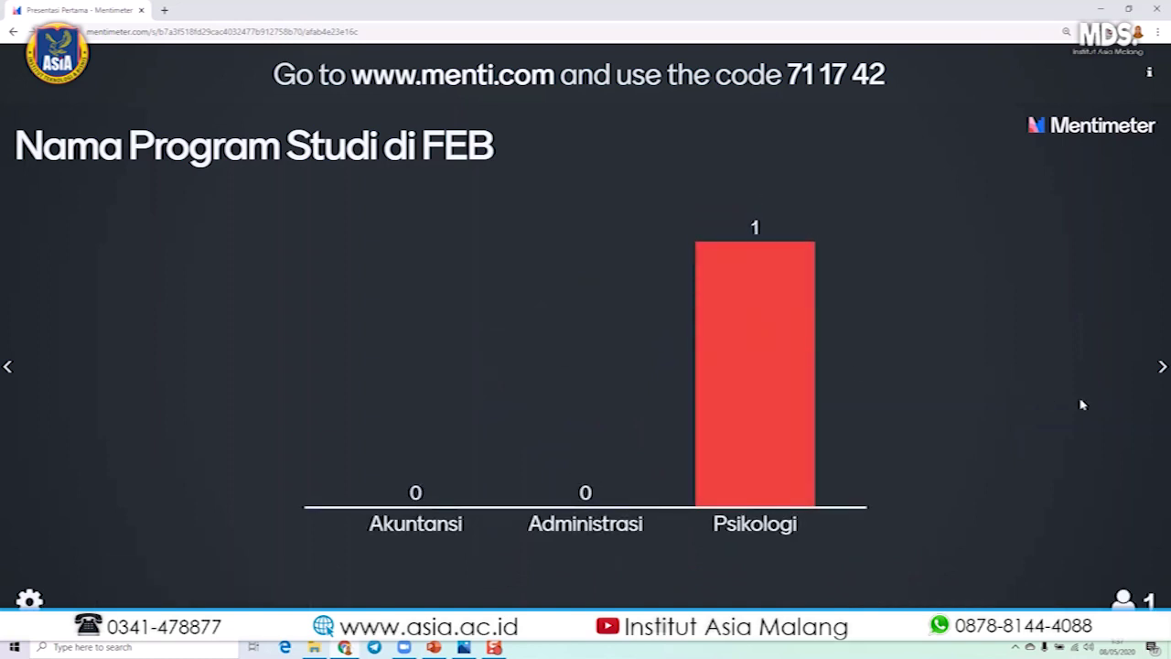
{"action": "left_click", "coordinate": [1163, 368]}
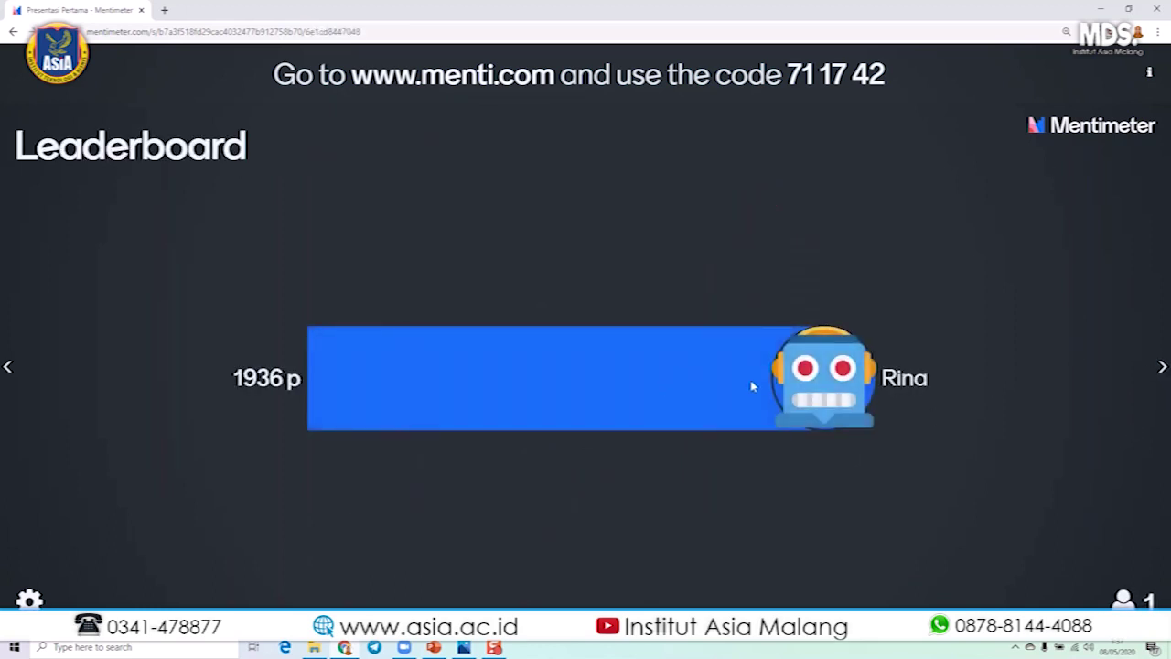
{"action": "left_click", "coordinate": [1161, 367]}
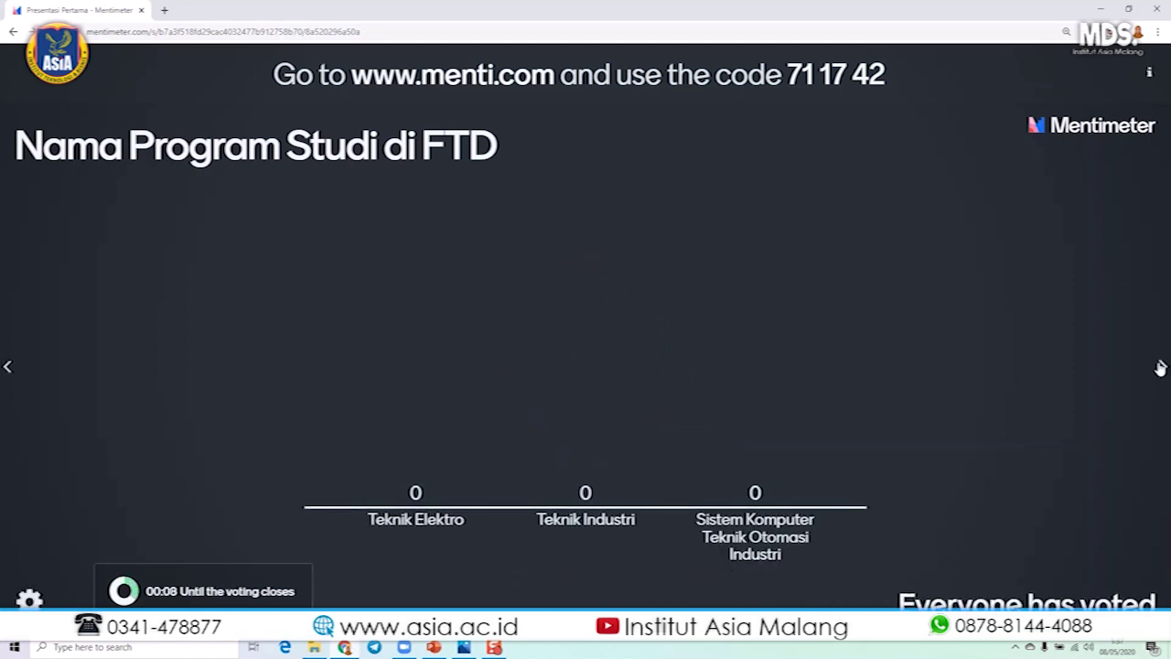
{"action": "left_click", "coordinate": [1162, 367]}
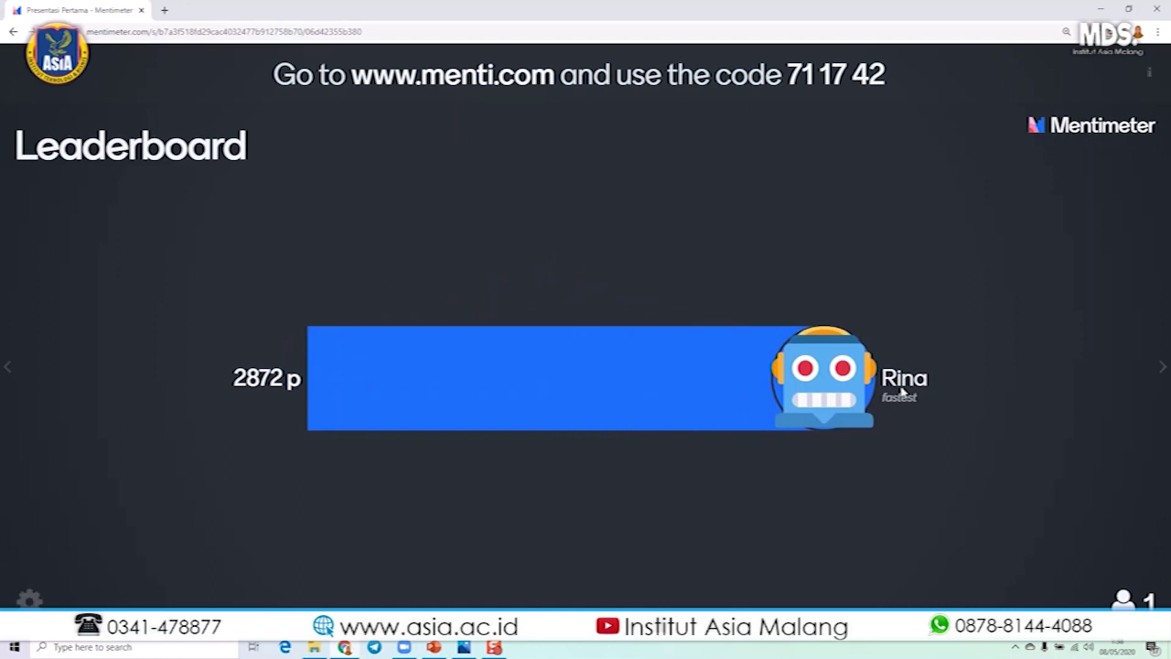
Step: Run the "Nama Program Studi yang Terbaru di Institut Asia" question, show the final leaderboard and advance to the "Terimakasih" slide
{"action": "left_click", "coordinate": [1162, 367]}
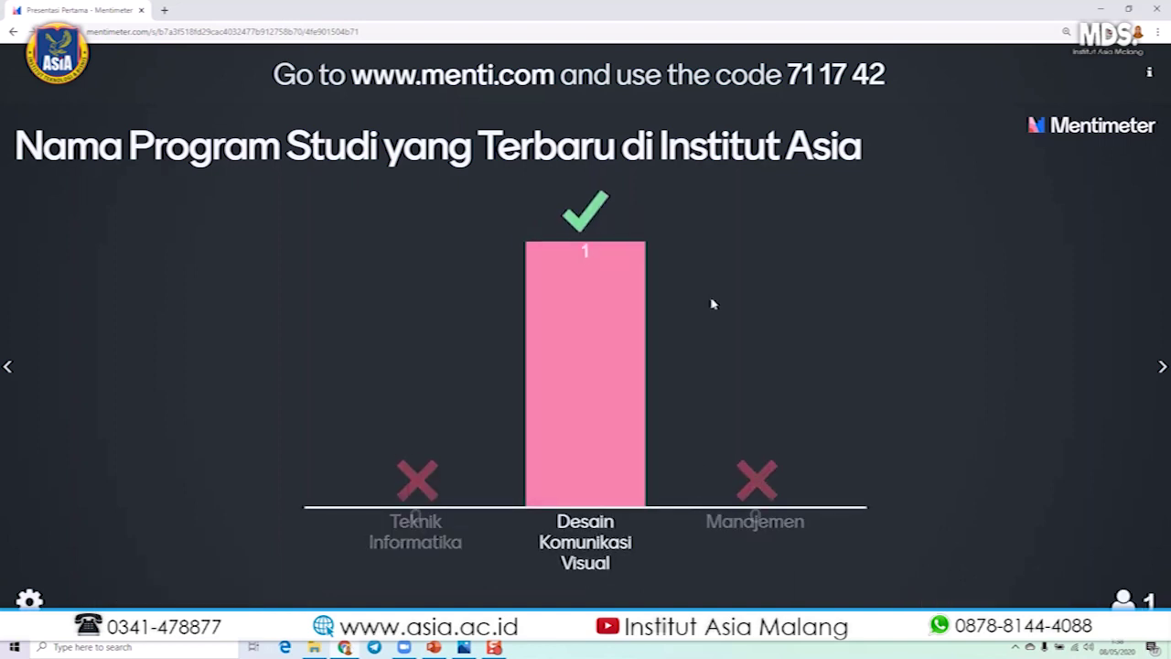
{"action": "left_click", "coordinate": [1162, 366]}
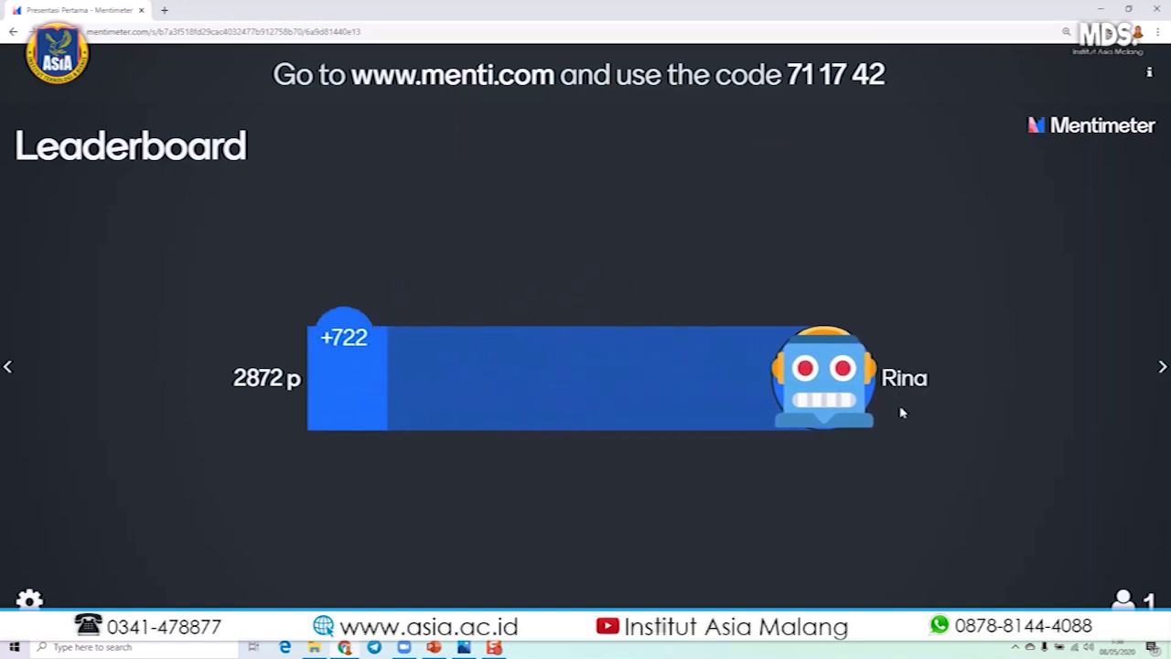
{"action": "left_click", "coordinate": [1163, 368]}
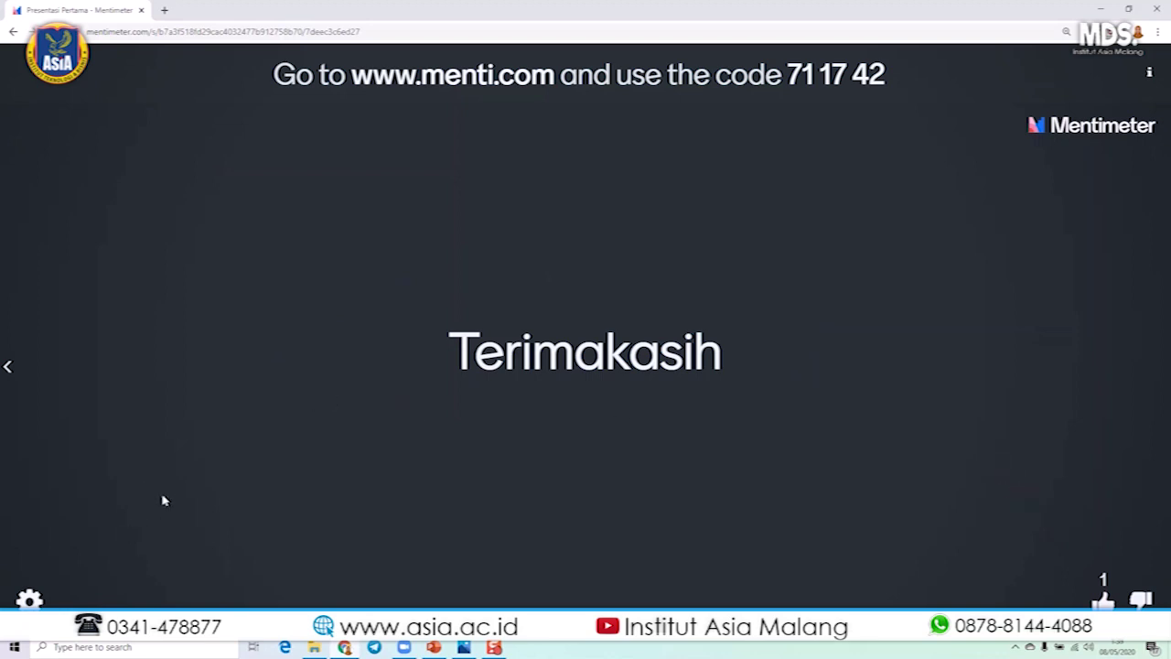
Step: Display the "Terimakasih" slide in full screen and return to the normal window view
{"action": "left_click", "coordinate": [29, 600]}
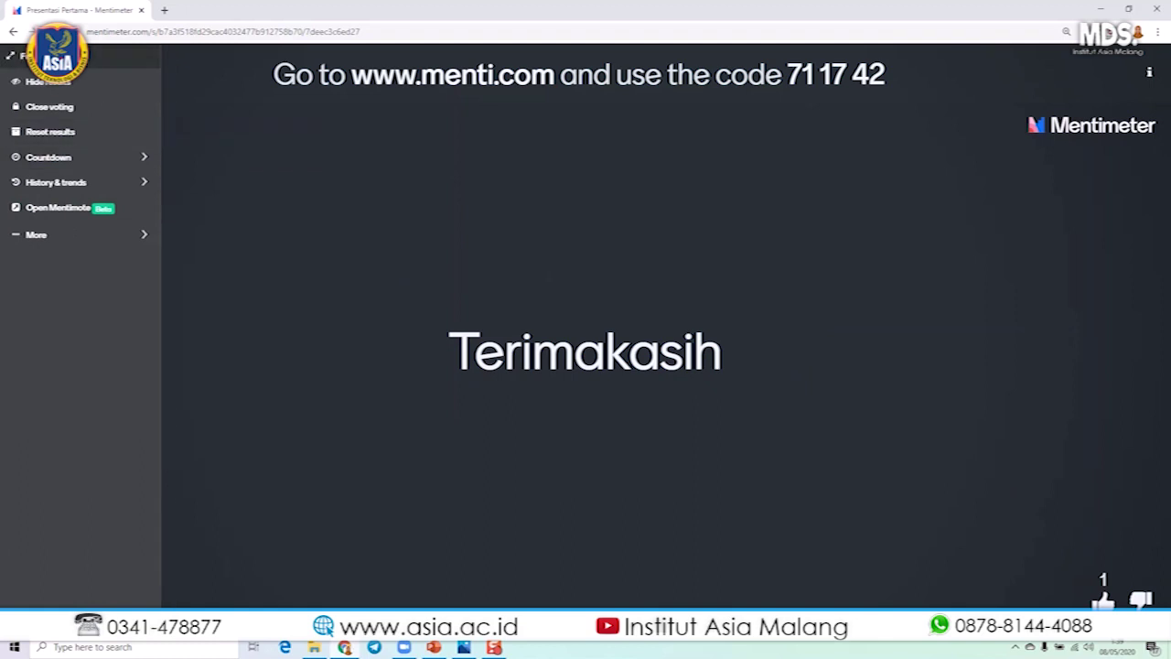
{"action": "left_click", "coordinate": [36, 55]}
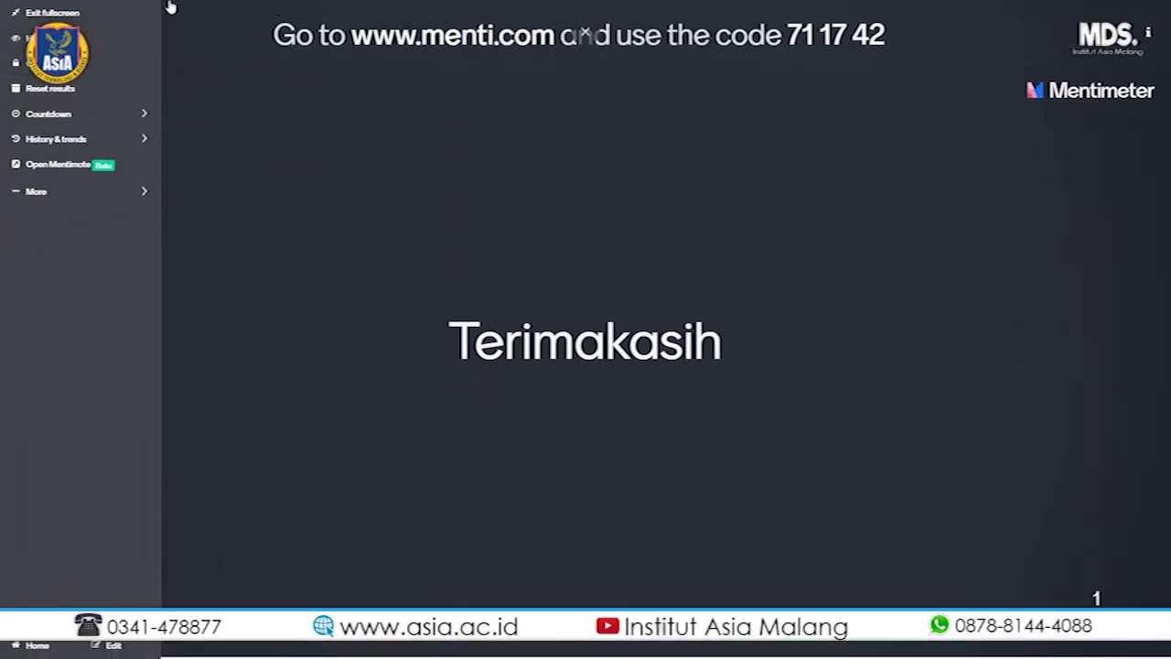
{"action": "left_click", "coordinate": [67, 14]}
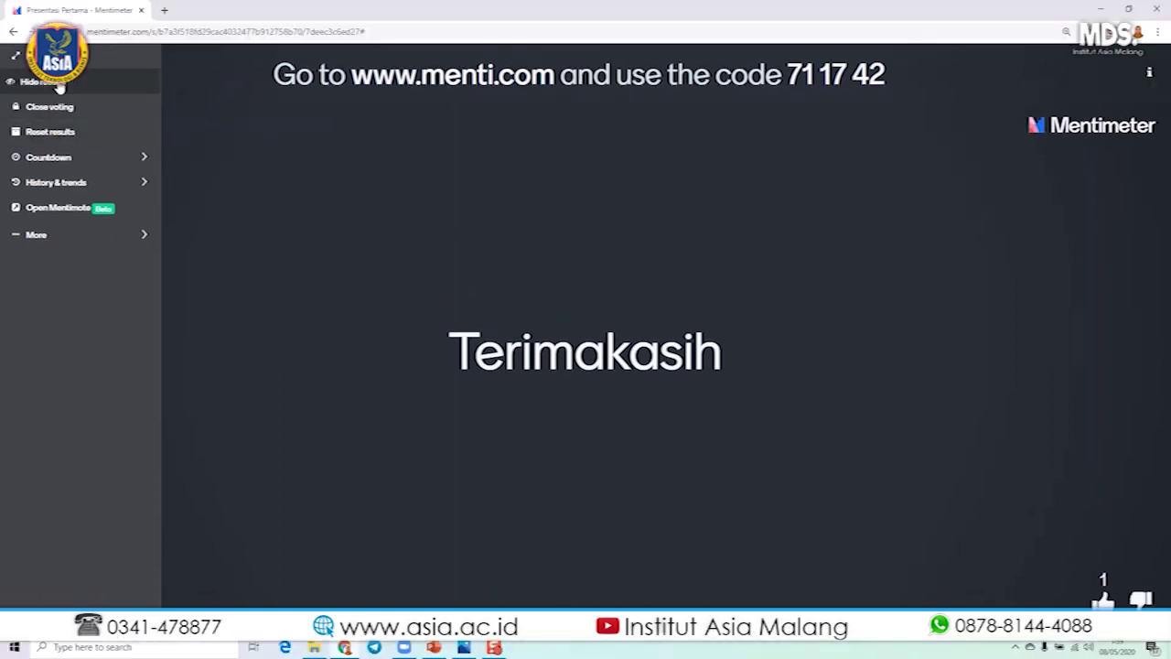
Step: Go back to the final Leaderboard slide, hide its results, and close and reopen its voting
{"action": "left_click", "coordinate": [58, 83]}
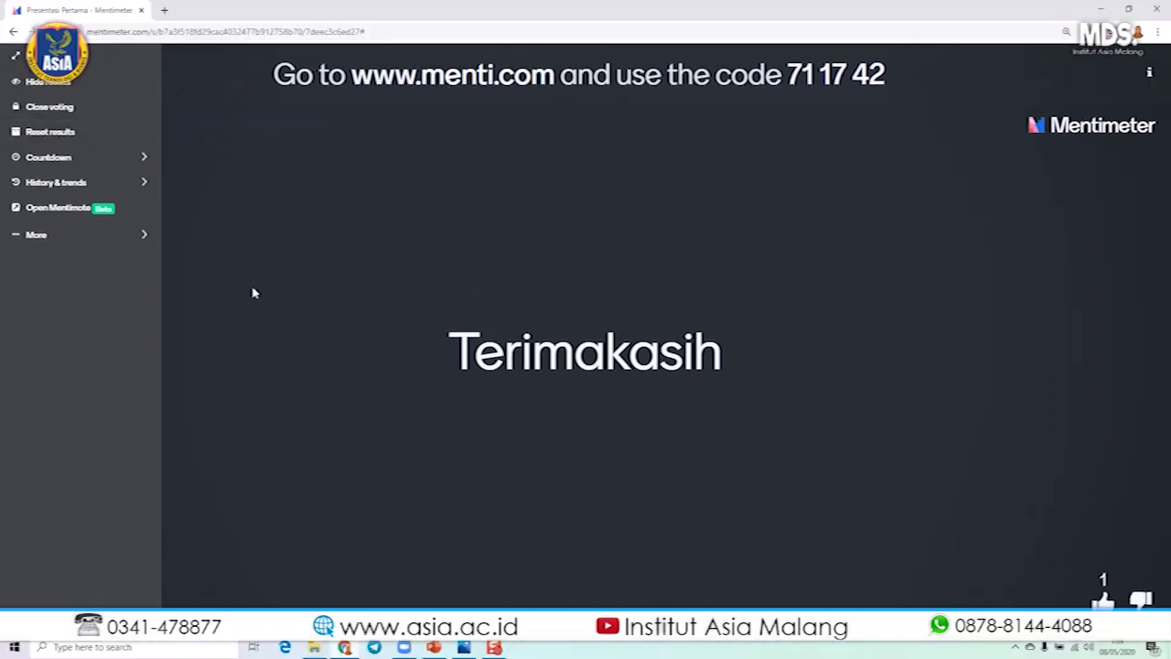
{"action": "left_click", "coordinate": [6, 368]}
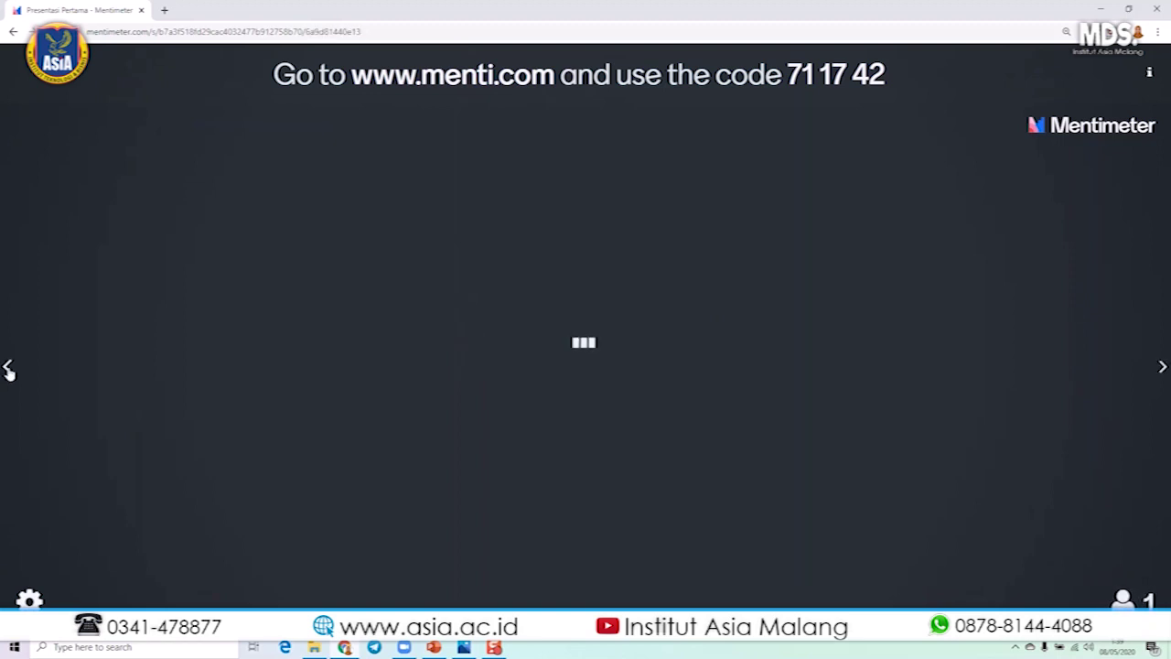
{"action": "left_click", "coordinate": [30, 600]}
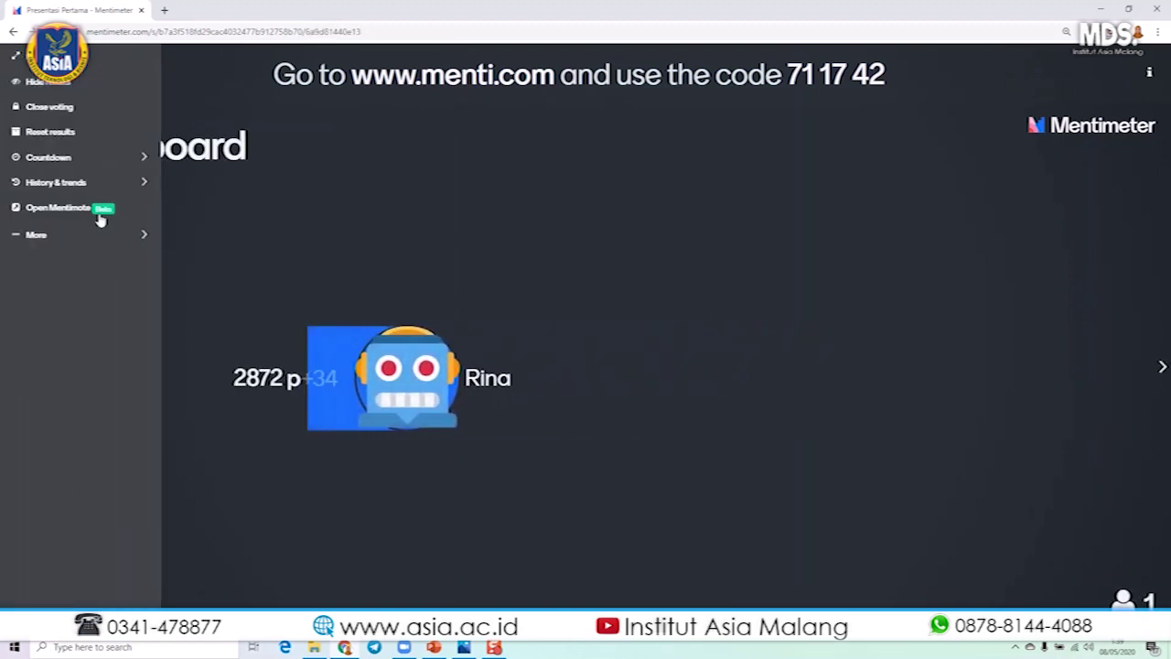
{"action": "left_click", "coordinate": [41, 81]}
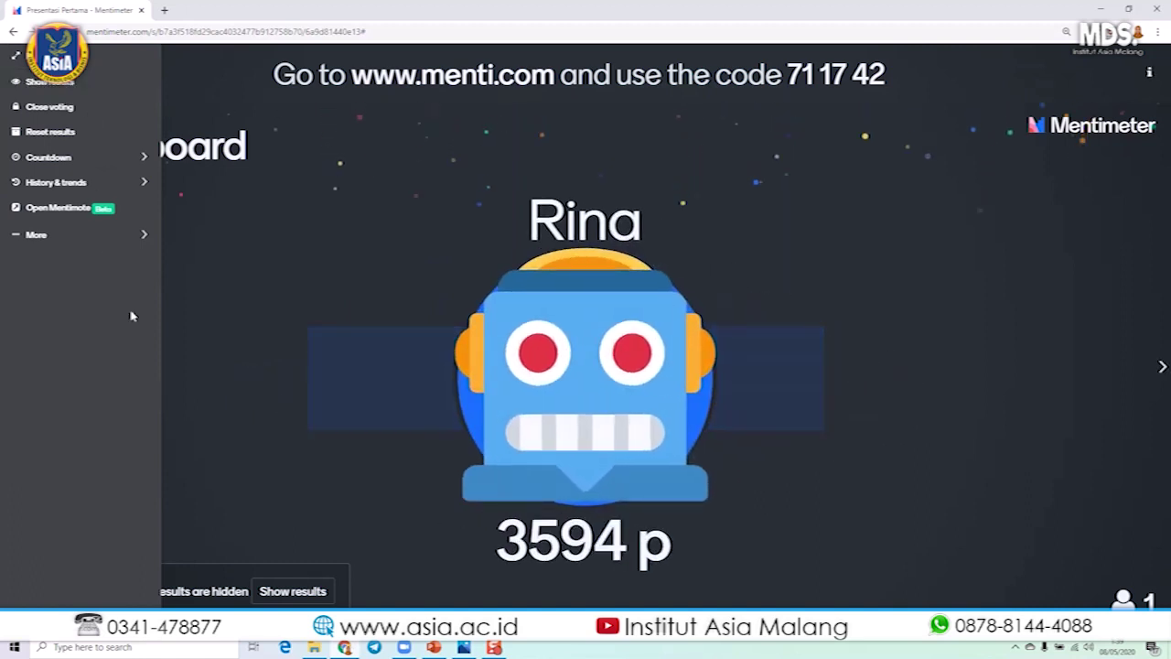
{"action": "left_click", "coordinate": [67, 109]}
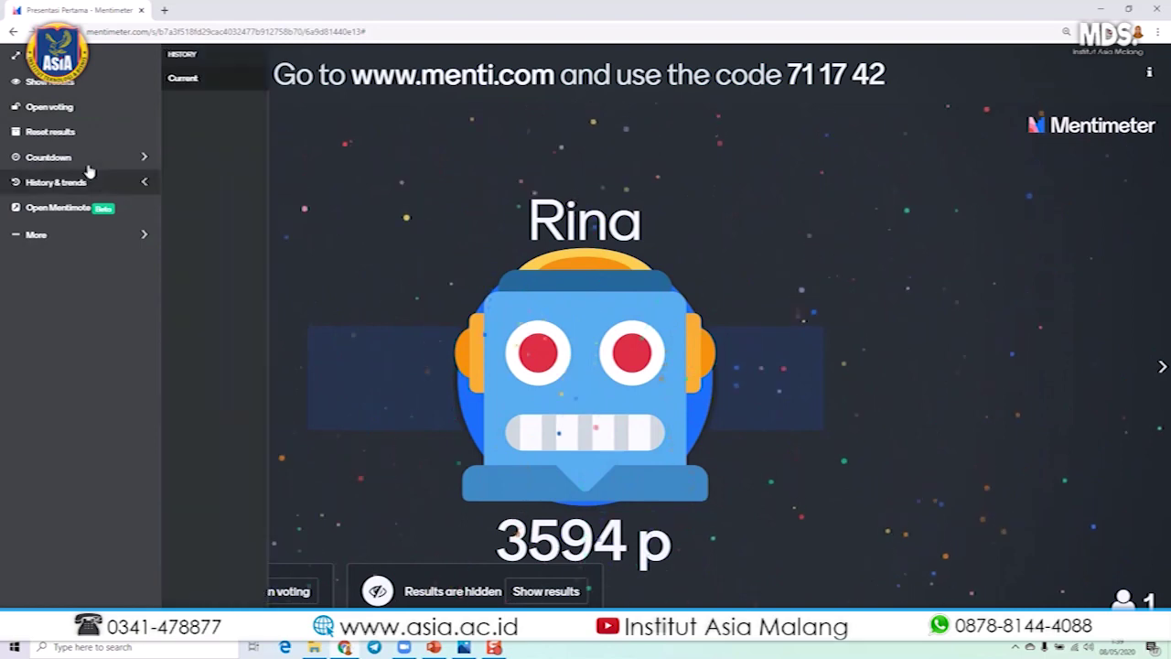
{"action": "left_click", "coordinate": [74, 110]}
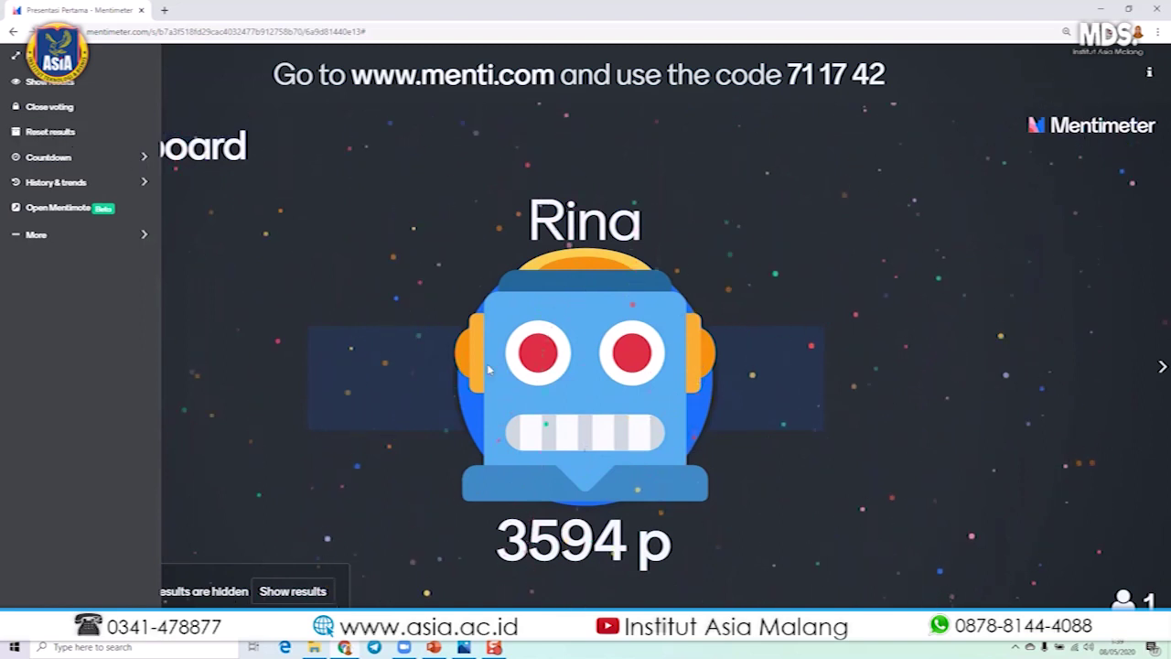
Step: Review the voting countdown durations, the results history and the additional instruction, QR code and test data options
{"action": "mouse_move", "coordinate": [55, 160]}
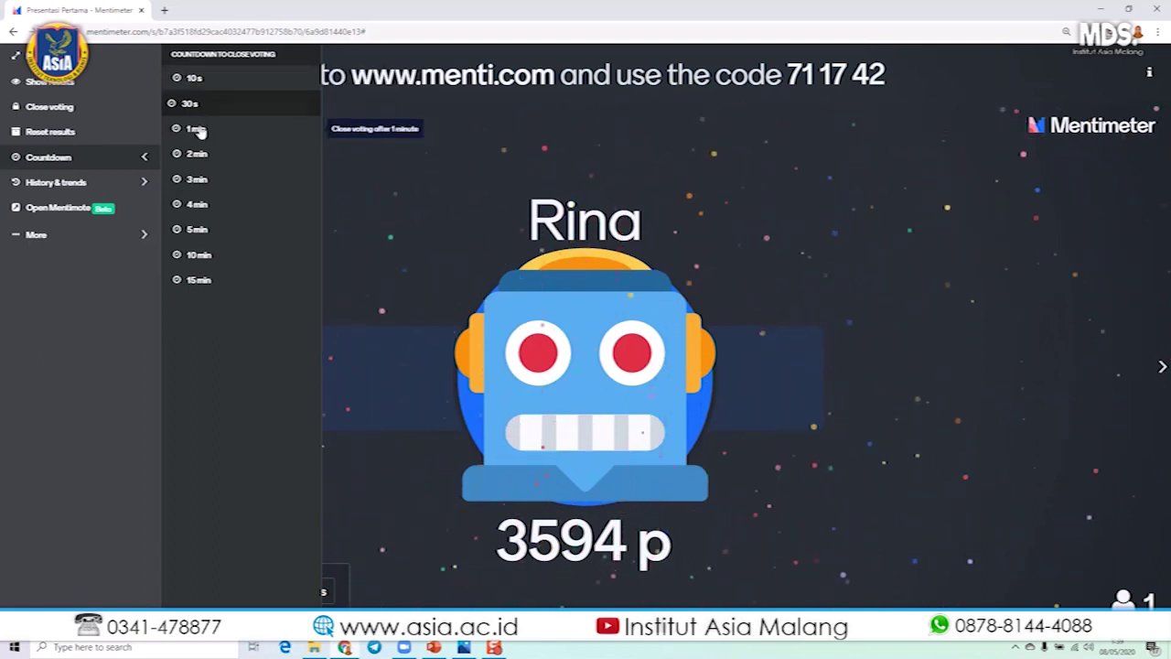
{"action": "left_click", "coordinate": [83, 185]}
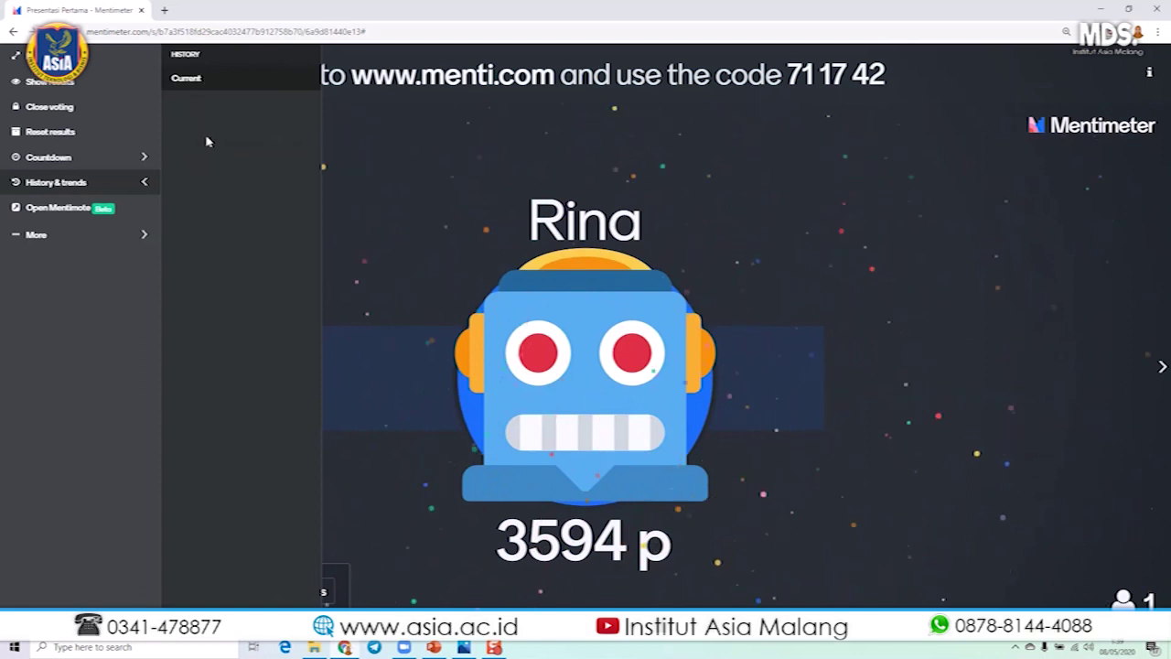
{"action": "left_click", "coordinate": [75, 229]}
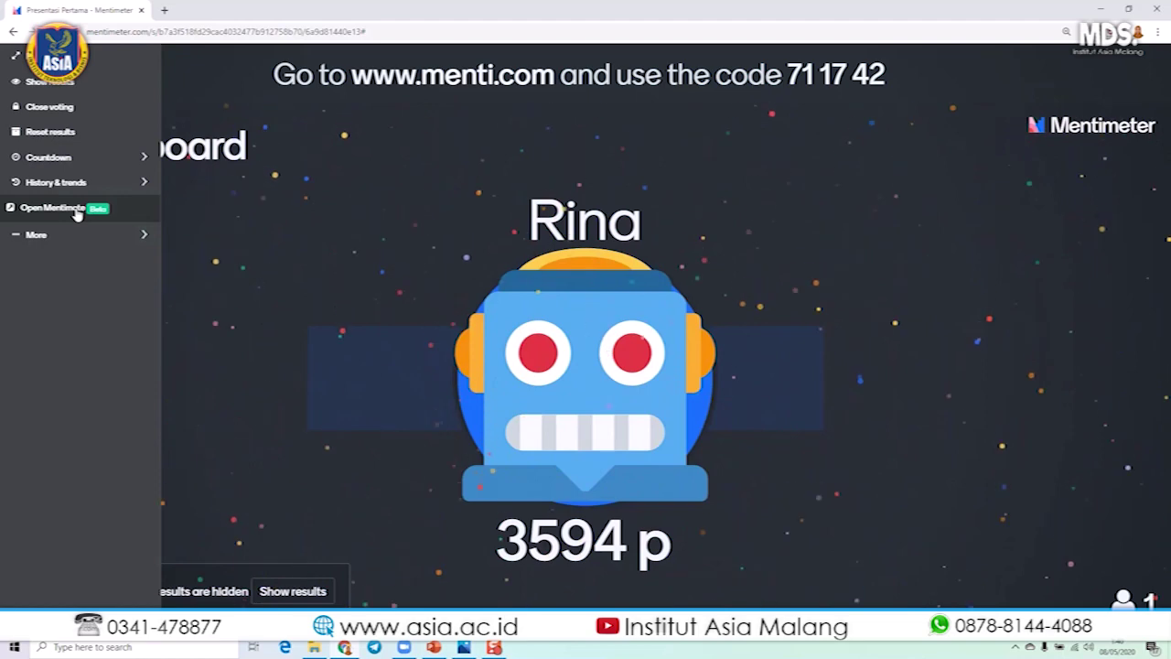
{"action": "left_click", "coordinate": [33, 235]}
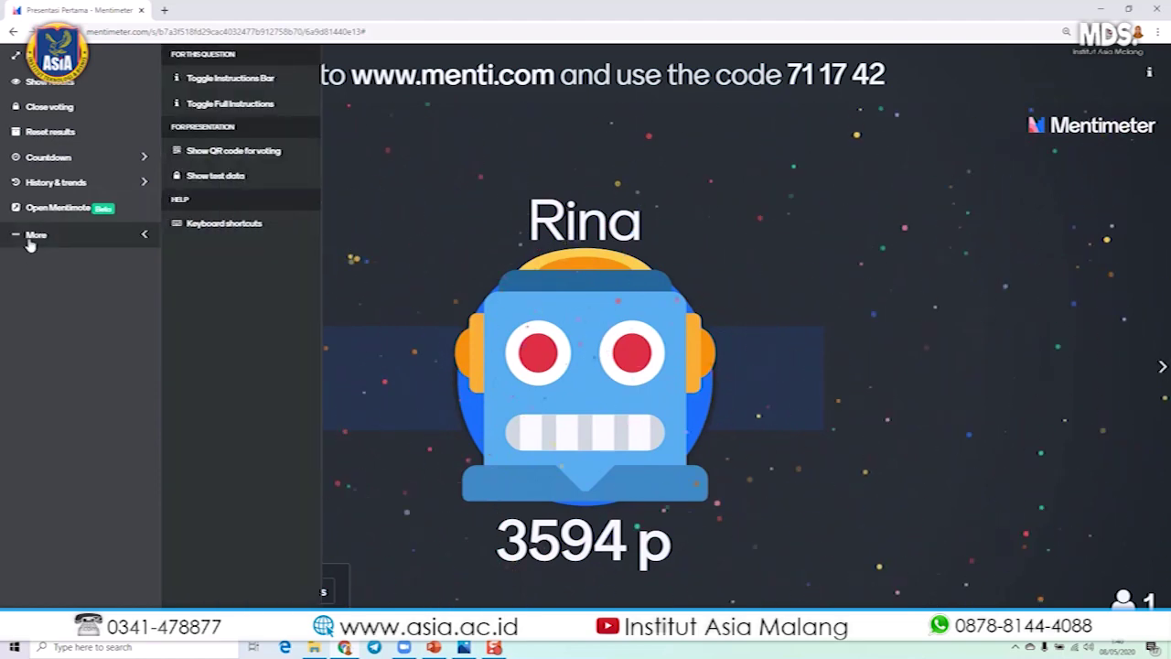
Step: Exit to the slide editor and open the results download page to examine the PDF and screenshot exports
{"action": "key", "text": "Escape"}
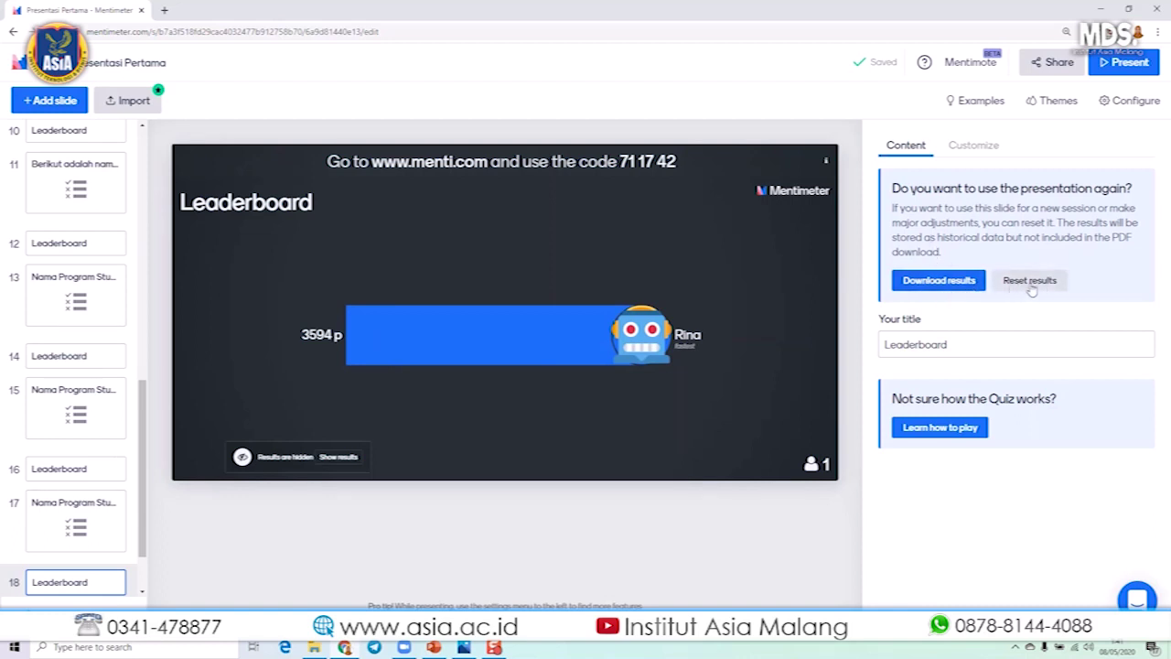
{"action": "left_click", "coordinate": [943, 281]}
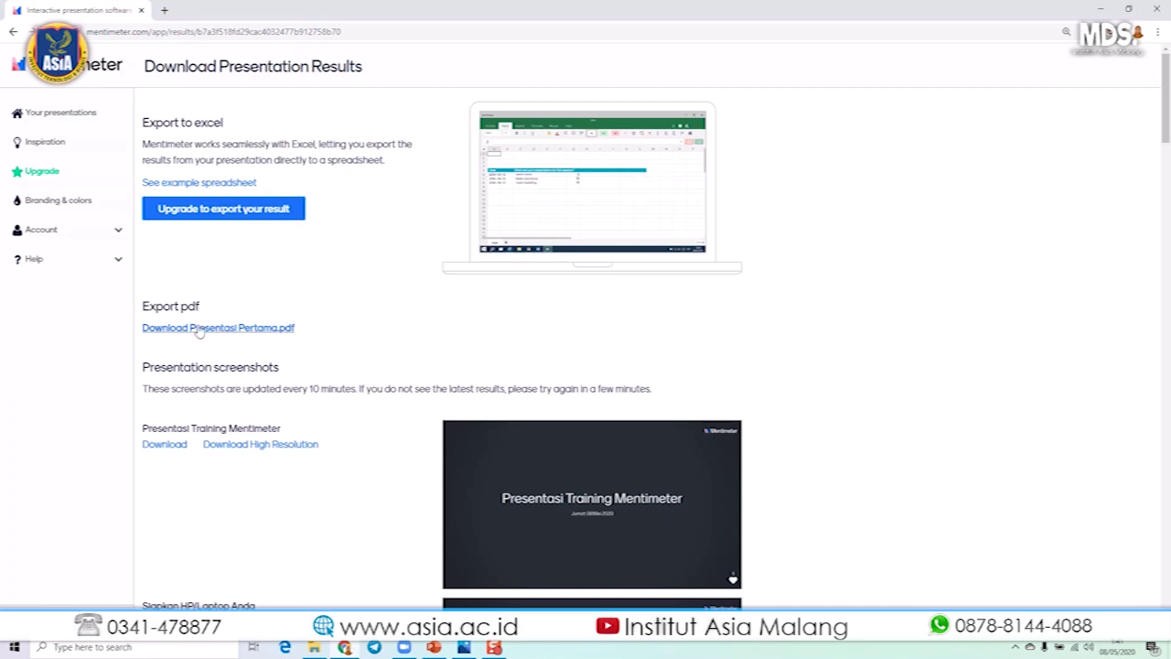
{"action": "scroll", "coordinate": [198, 331], "scroll_direction": "down", "scroll_amount": 2}
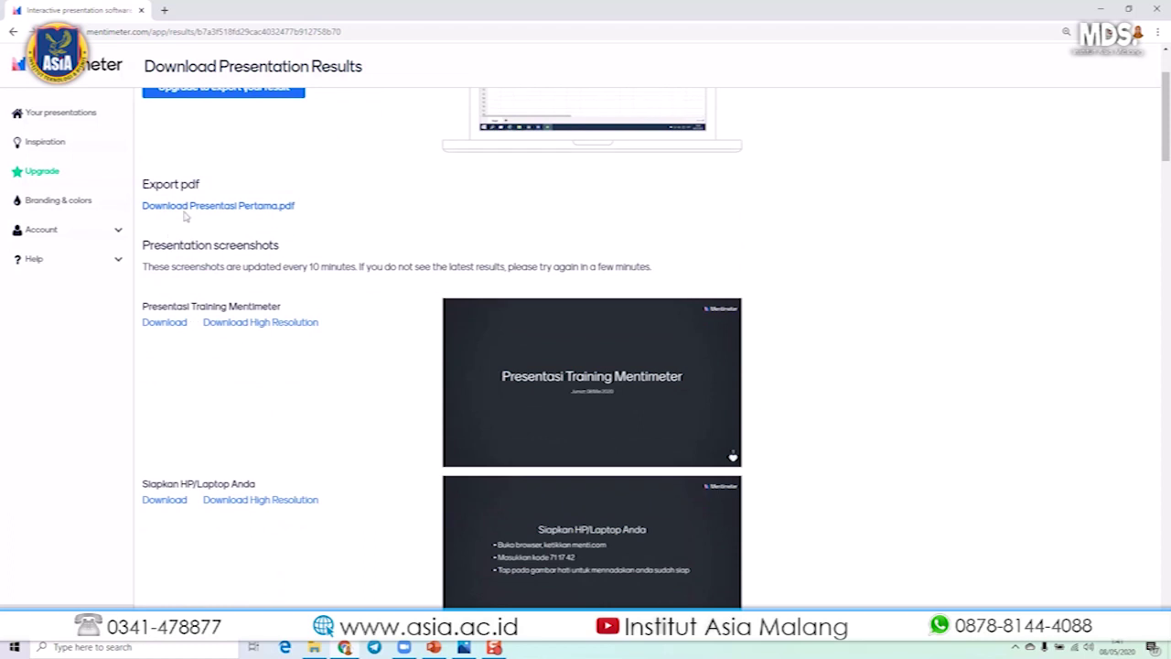